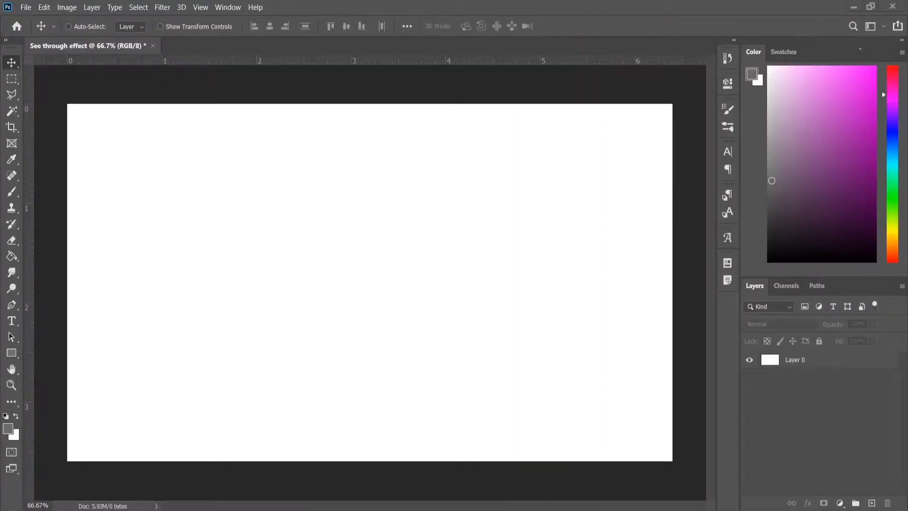
Create a 1920 x 1080 px RGB document named Effect at 300 ppi with white background, and unlock its background layer
click(26, 7)
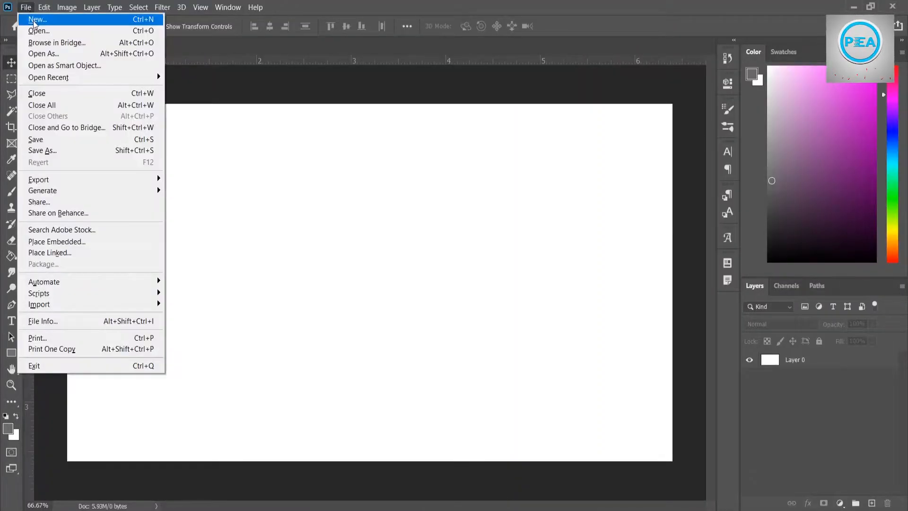
click(35, 20)
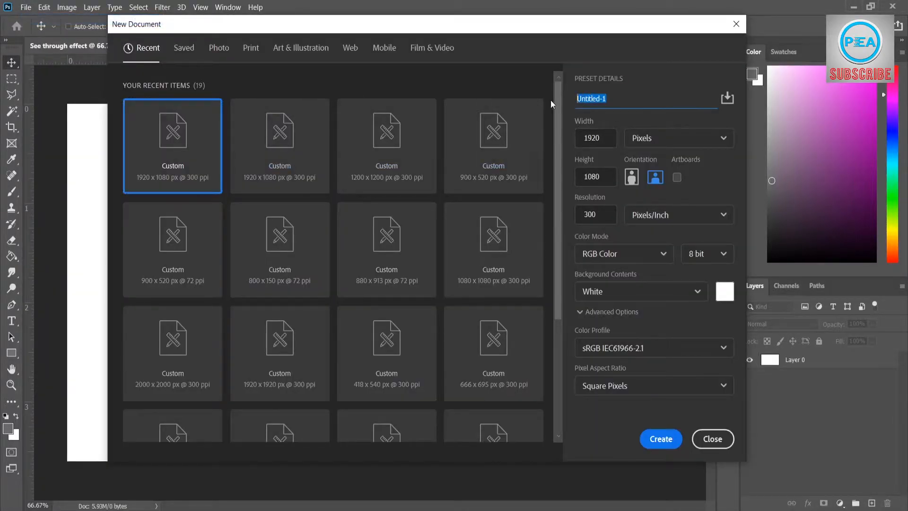
text(Effect)
click(571, 68)
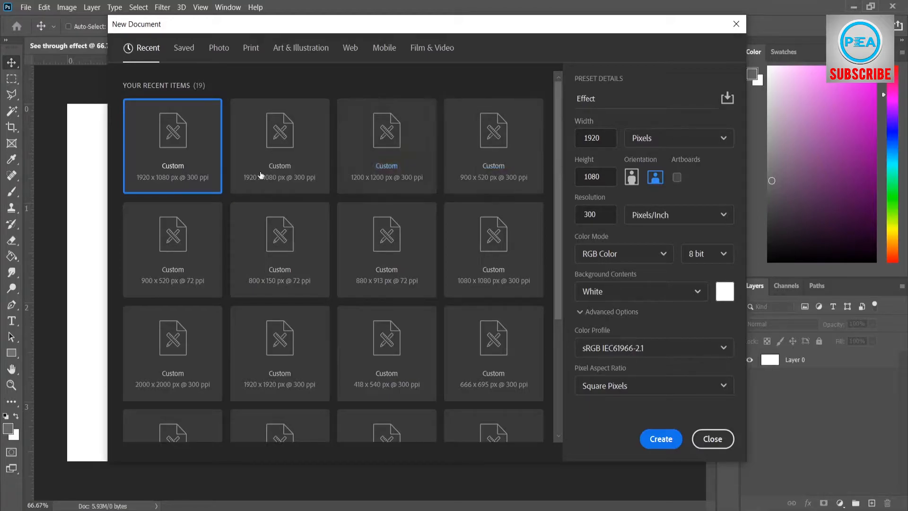
click(151, 165)
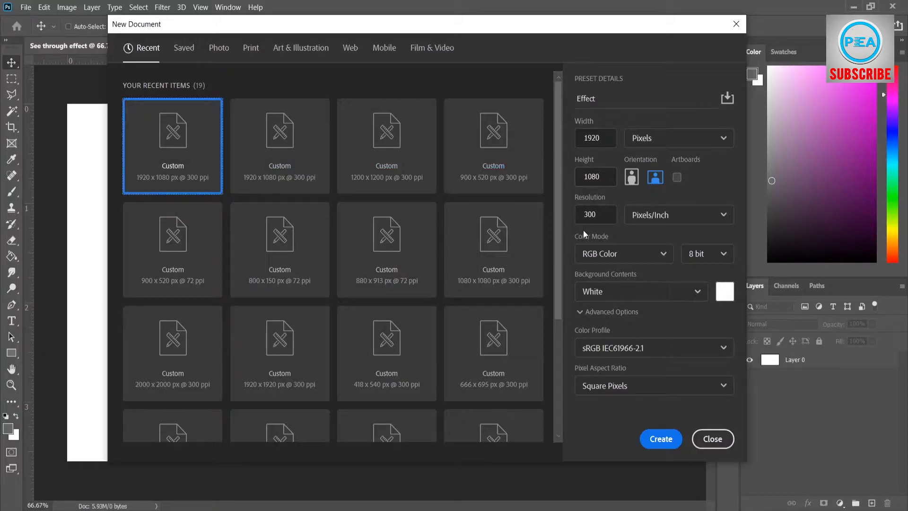
click(661, 438)
click(886, 362)
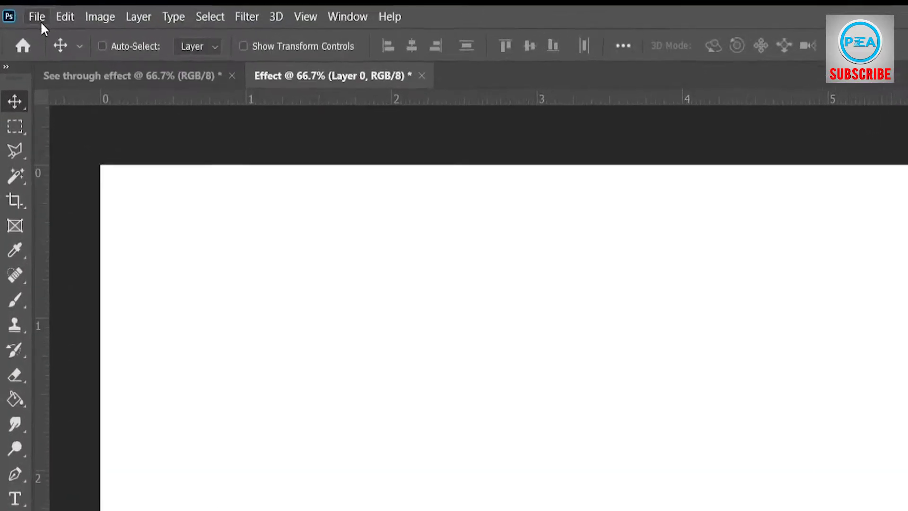
Place the Seq 1 image from the Seq folder as an embedded object filling the canvas
click(25, 7)
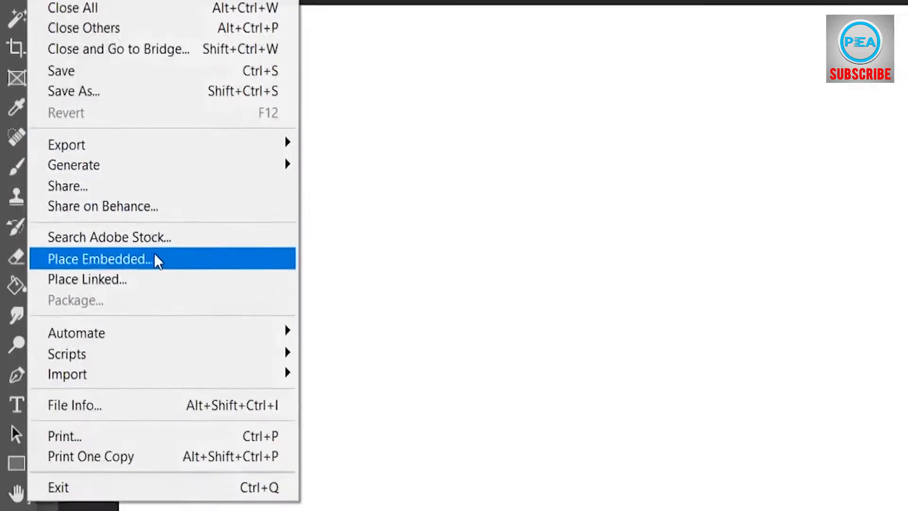
click(127, 452)
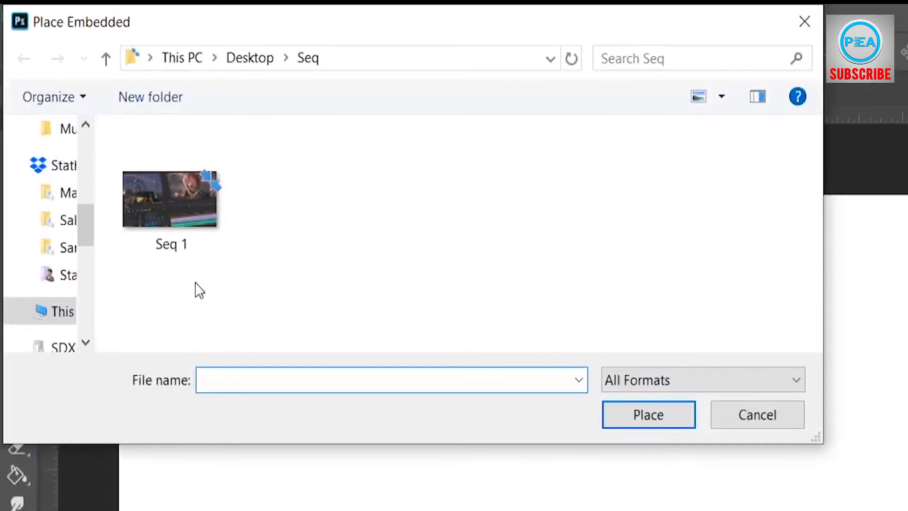
click(170, 182)
click(648, 398)
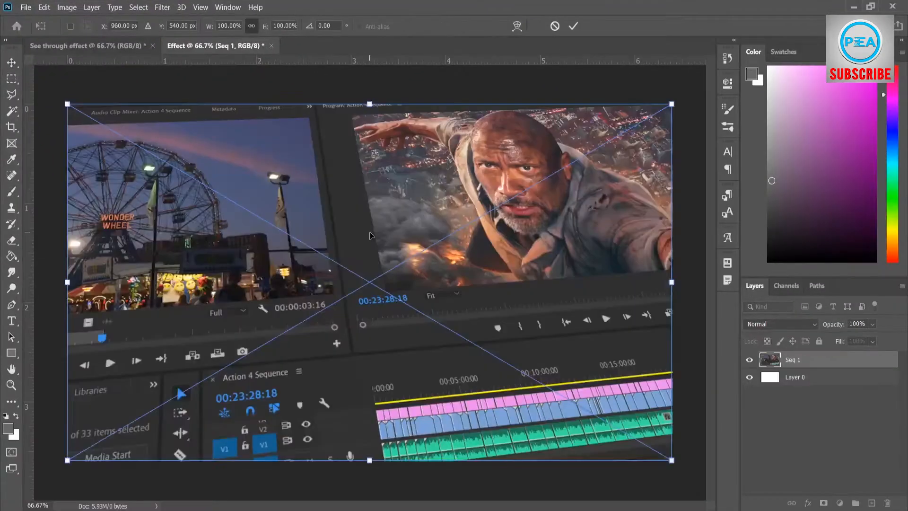
key(Return)
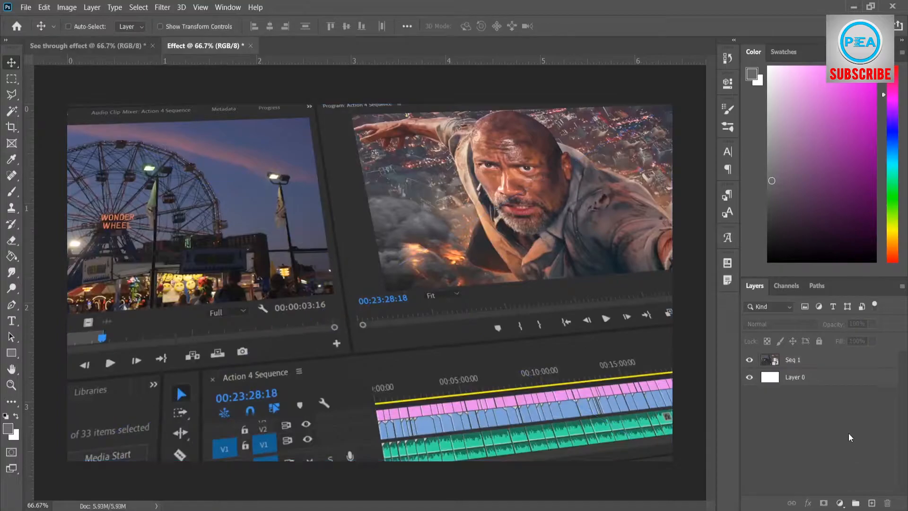
Delete the white Layer 0 and duplicate the Seq 1 layer twice
click(816, 380)
key(Delete)
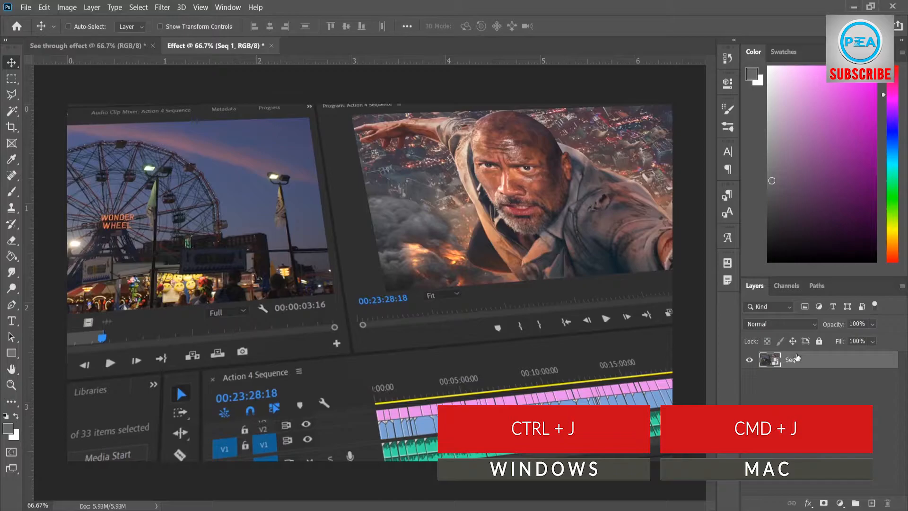
key(ctrl+j)
key(ctrl+j)
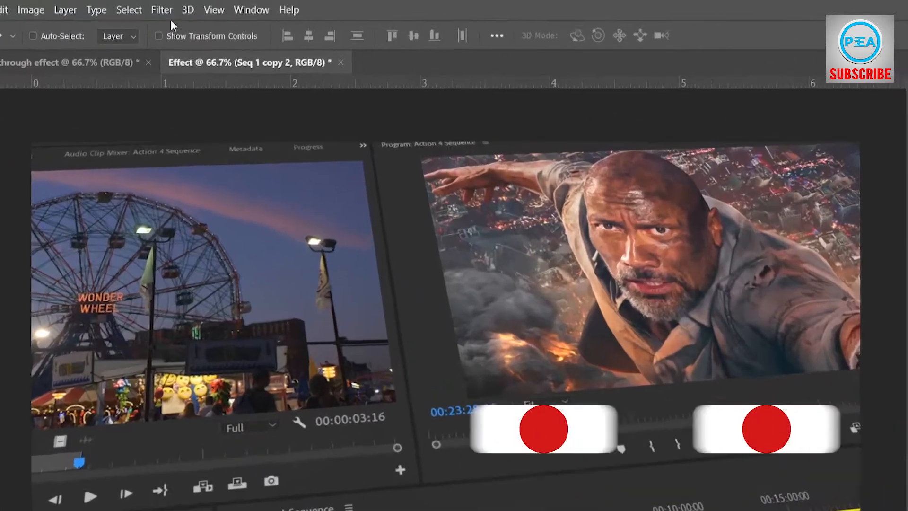
Apply a Gaussian Blur with a radius of 6.2 pixels to the Seq 1 copy 2 layer
click(163, 7)
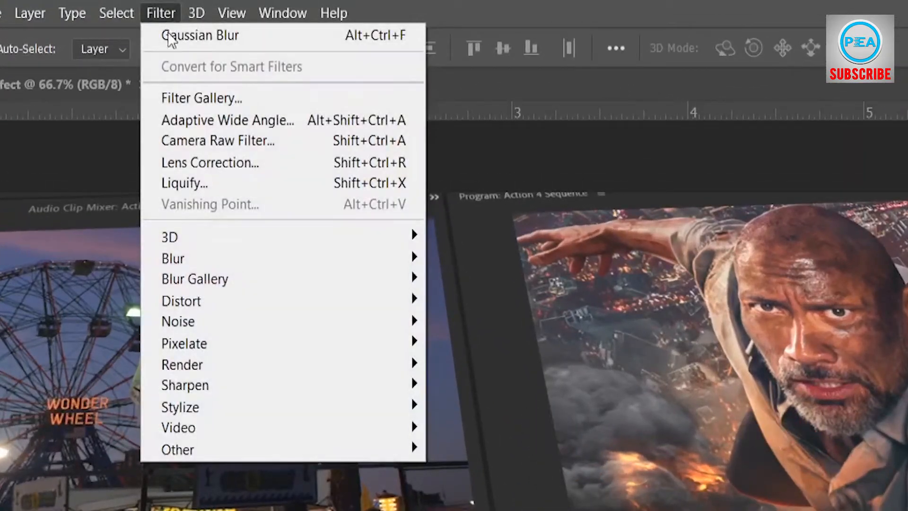
mouse_move(308, 261)
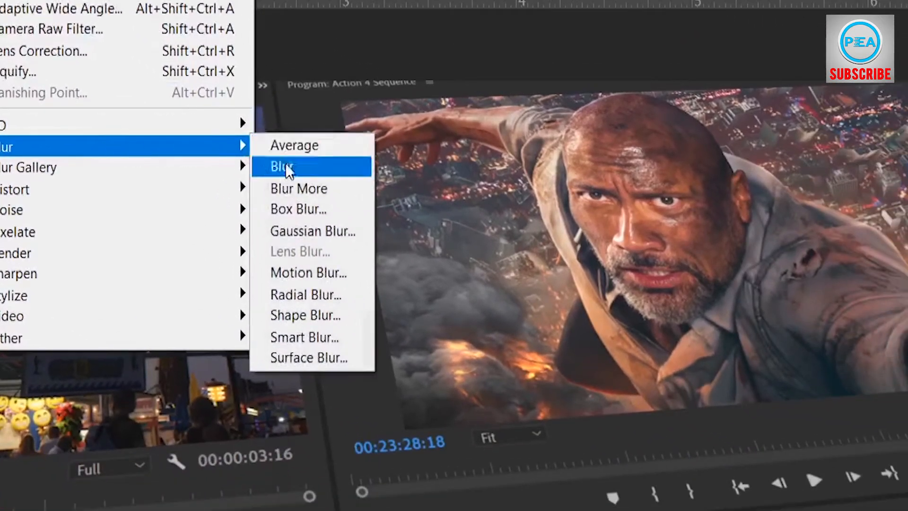
click(309, 233)
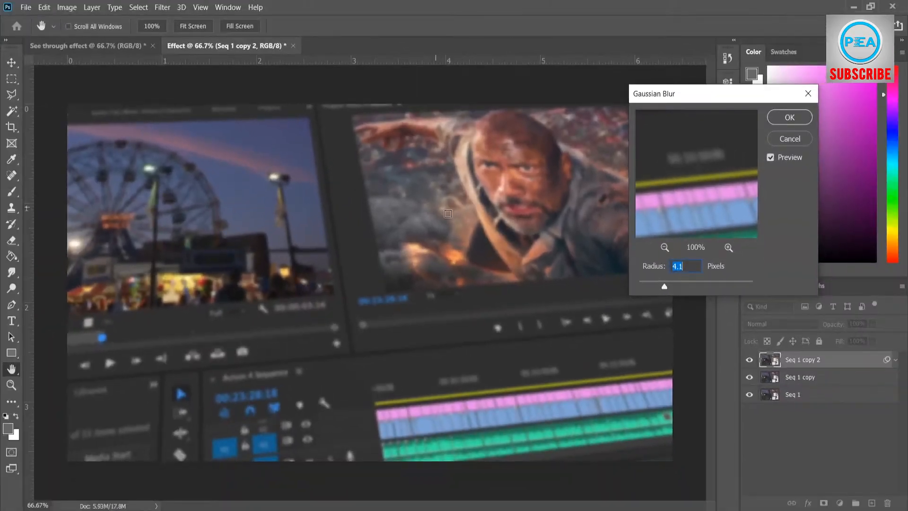
drag(860, 388, 881, 388)
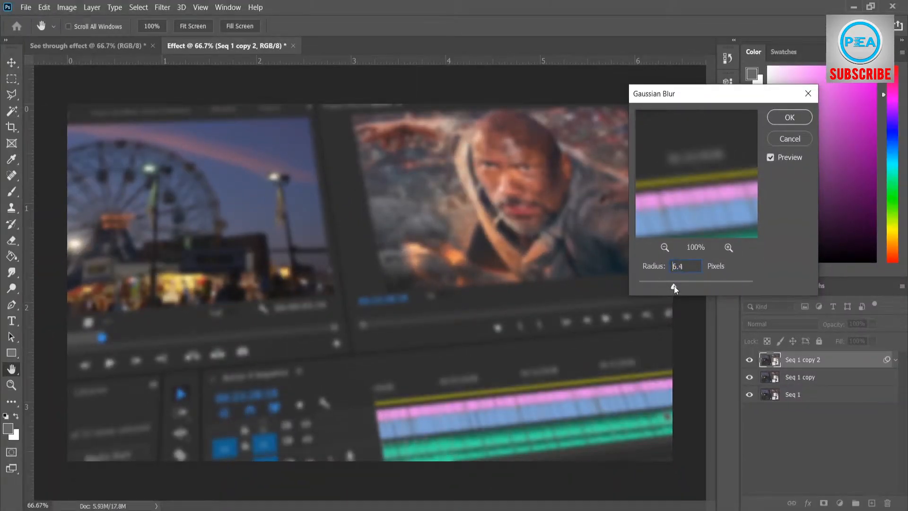
click(785, 121)
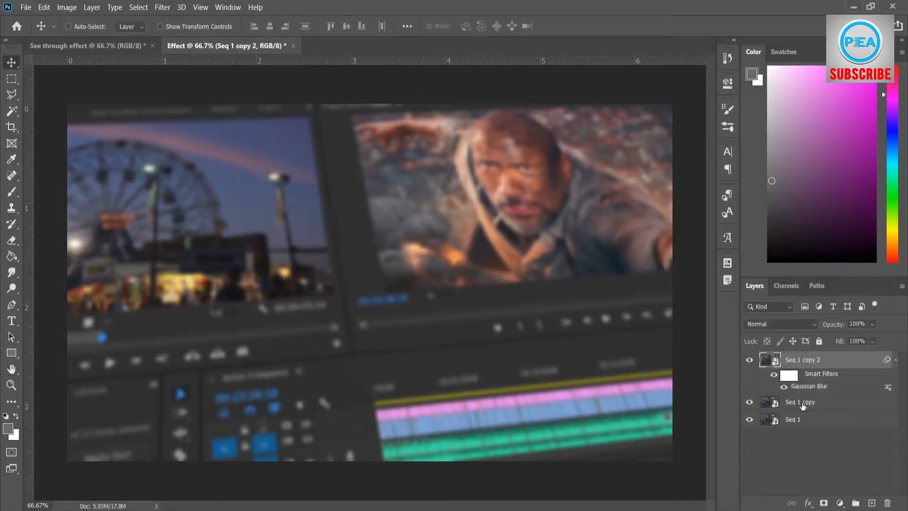
Apply a Gaussian Blur with a radius of 4.1 pixels to the Seq 1 copy layer
click(803, 405)
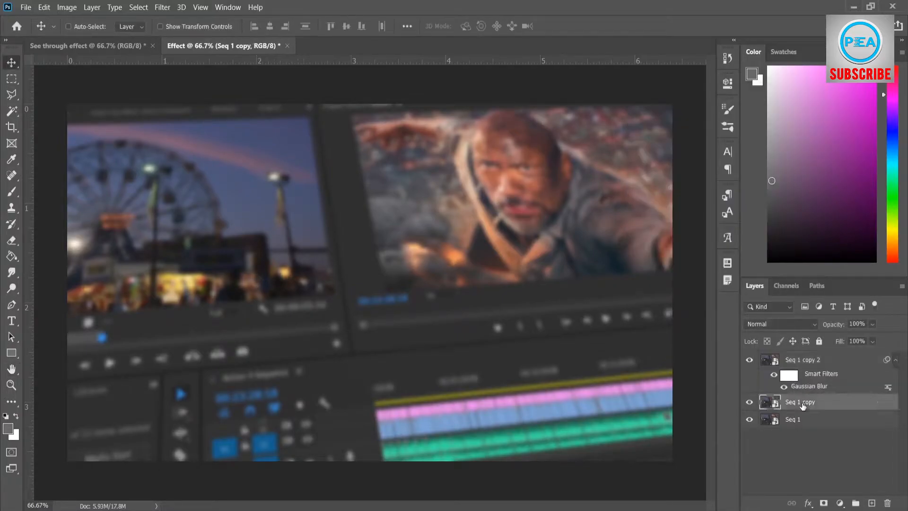
click(163, 8)
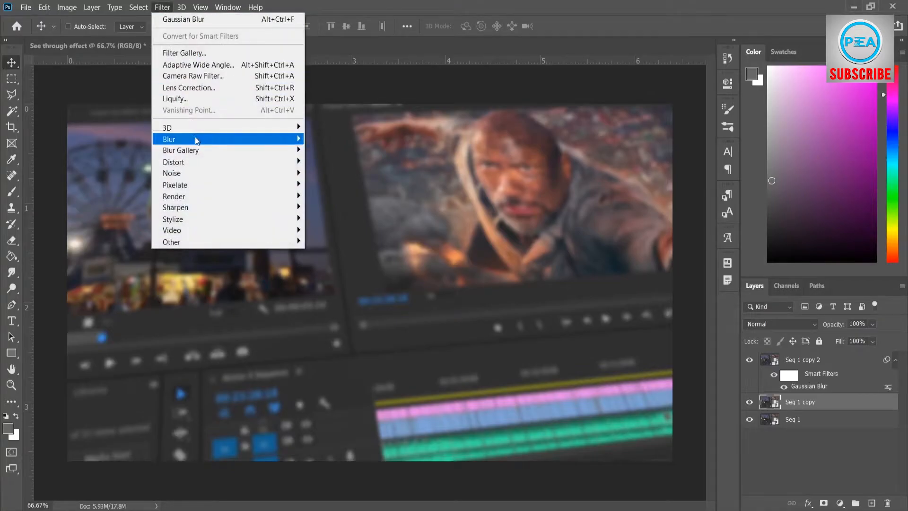
mouse_move(202, 138)
click(334, 184)
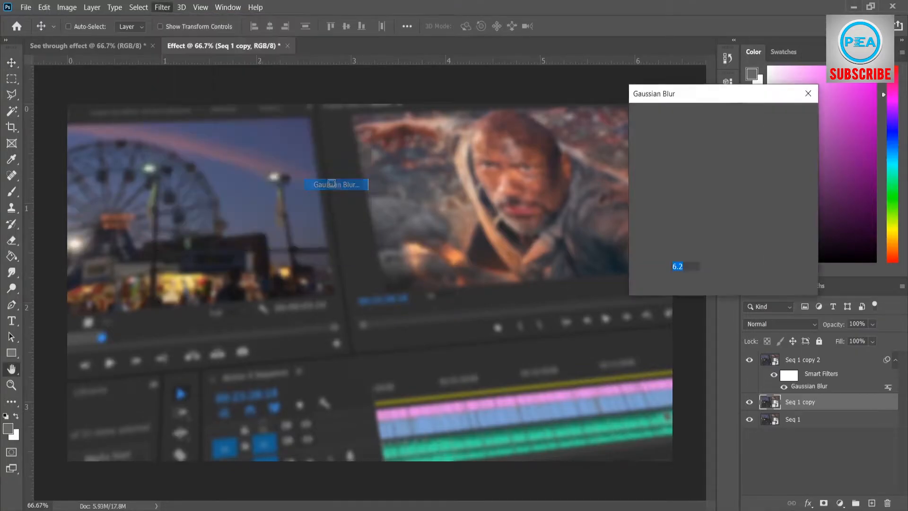
drag(672, 287, 669, 285)
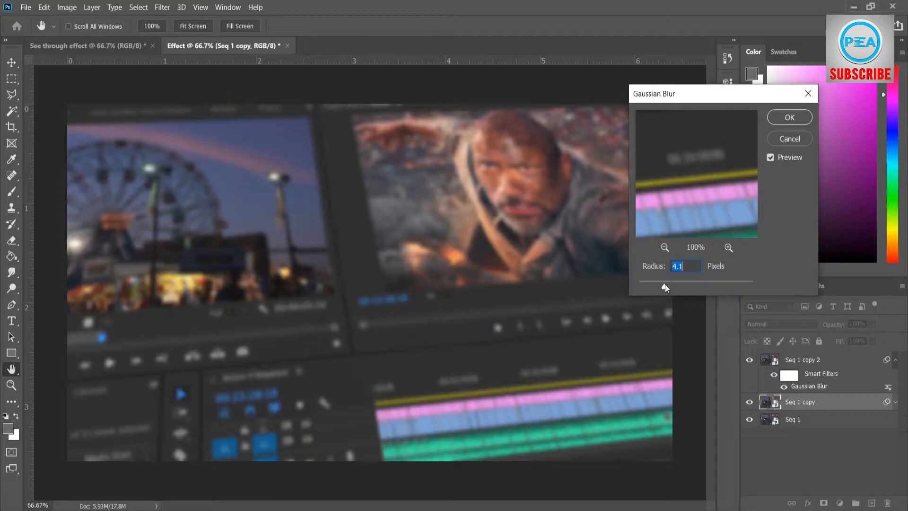
click(778, 120)
Collapse the smart filter lists of both blurred copies and deselect all layers
click(895, 402)
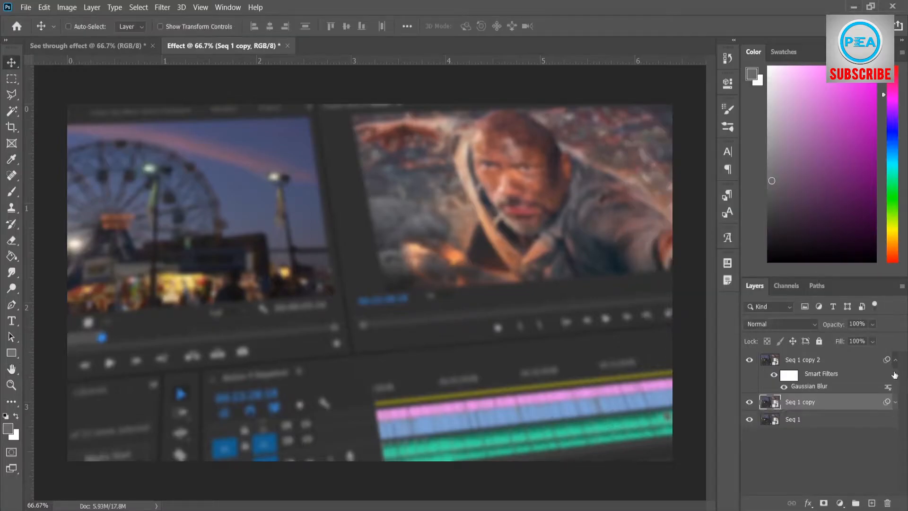
click(894, 361)
click(806, 438)
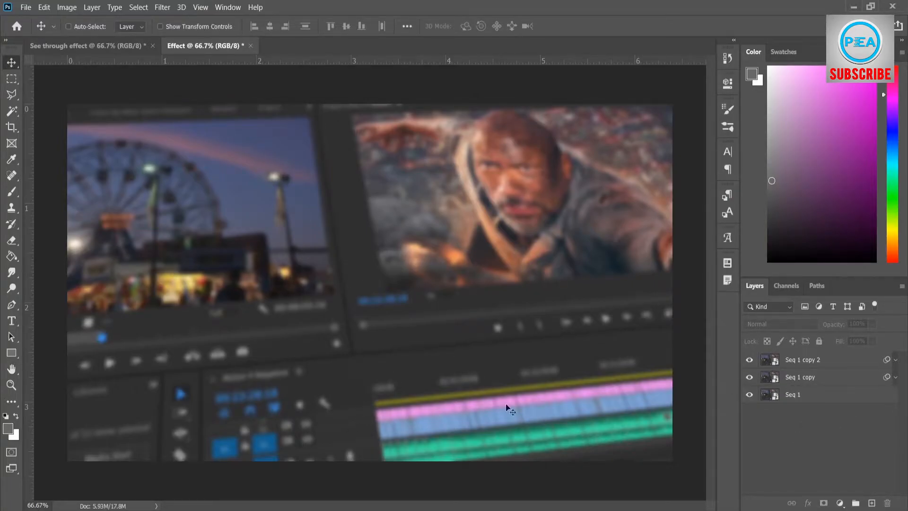
Rasterize the Seq 1 copy 2 and Seq 1 copy layers together
click(800, 362)
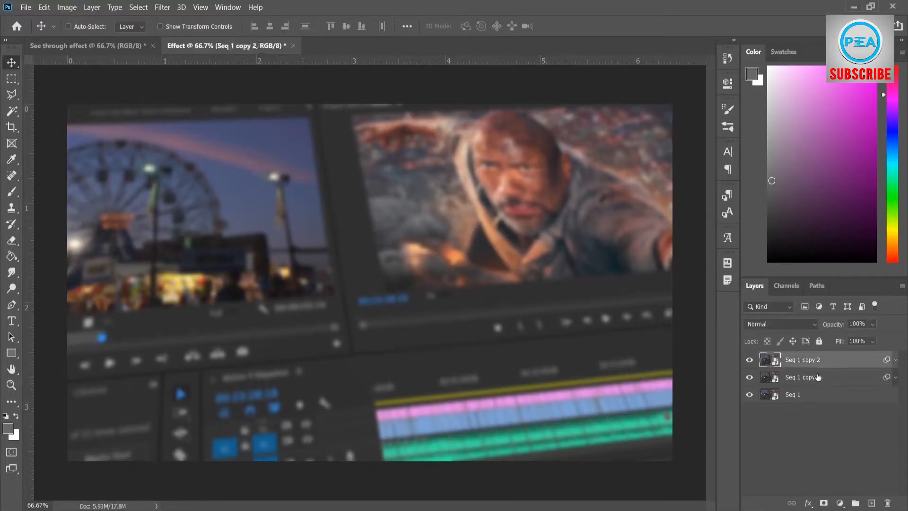
shift+click(817, 377)
right_click(816, 360)
click(755, 219)
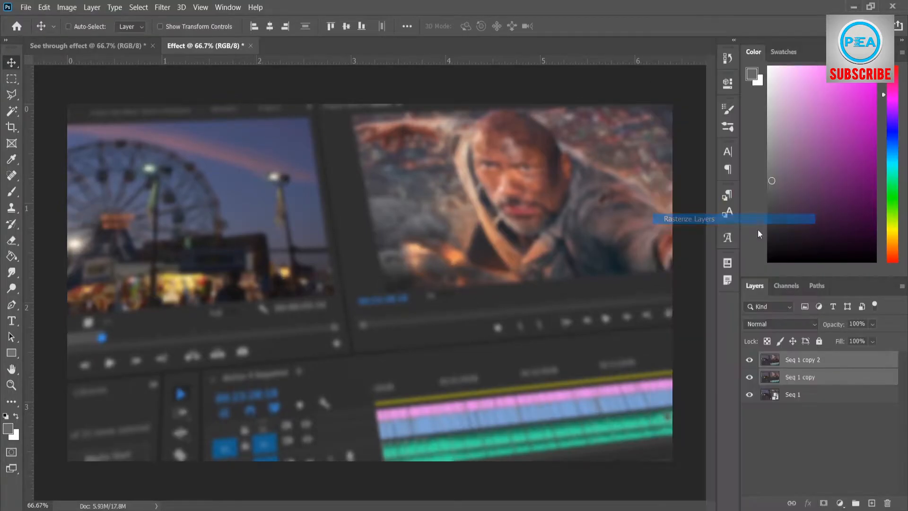
Erase the large central area of the Seq 1 copy 2 layer with a 401 px Eraser brush, keeping its edges
click(815, 360)
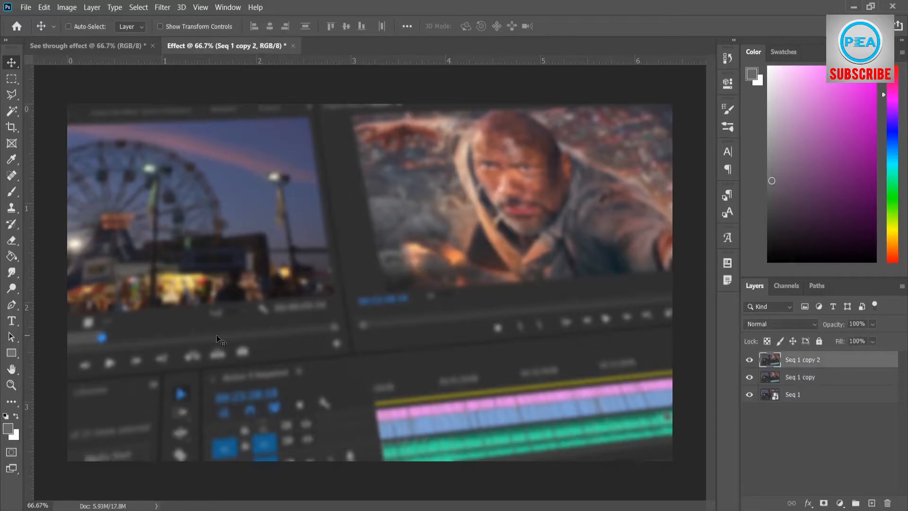
click(12, 240)
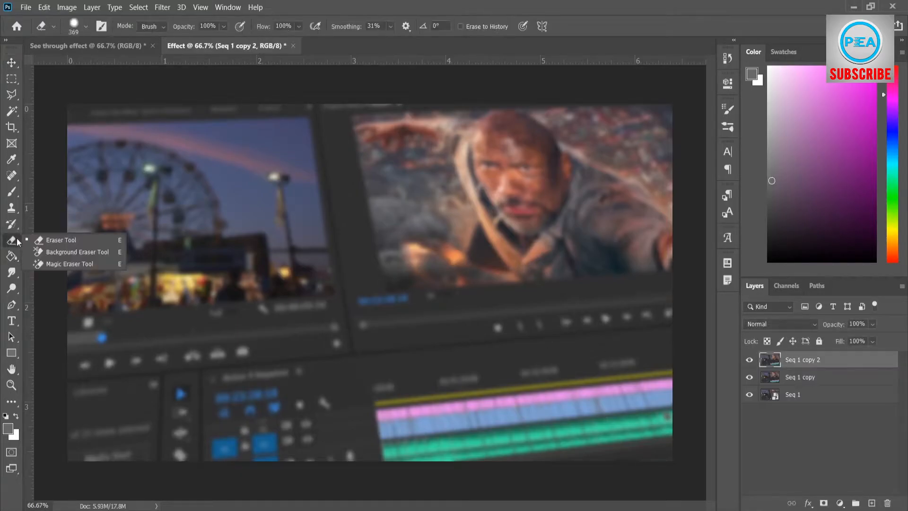
click(41, 237)
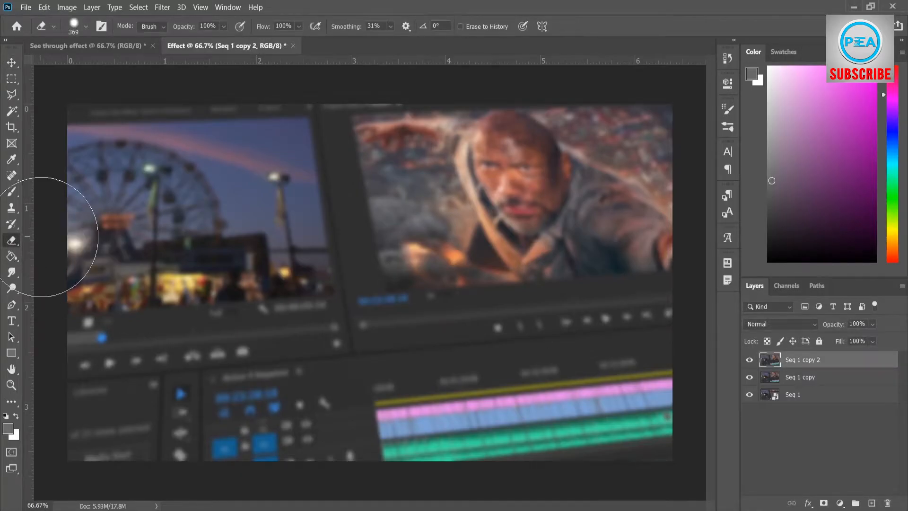
click(86, 31)
drag(128, 67, 131, 67)
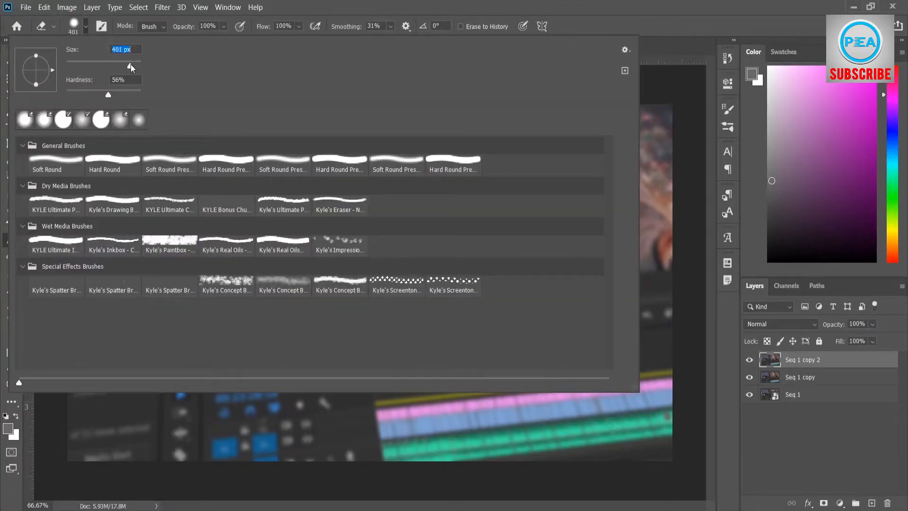
click(806, 360)
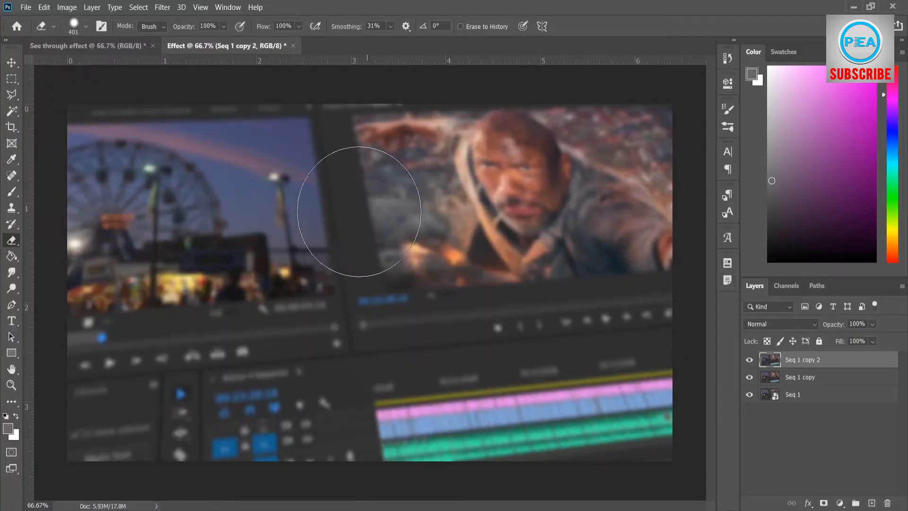
mouse_move(289, 165)
mouse_down()
mouse_move(145, 234)
mouse_move(152, 315)
mouse_move(197, 372)
mouse_move(300, 391)
mouse_move(512, 376)
mouse_move(592, 311)
mouse_move(573, 214)
mouse_move(472, 175)
mouse_move(287, 165)
mouse_move(210, 204)
mouse_move(286, 347)
mouse_move(536, 337)
mouse_move(382, 259)
mouse_move(455, 250)
mouse_up()
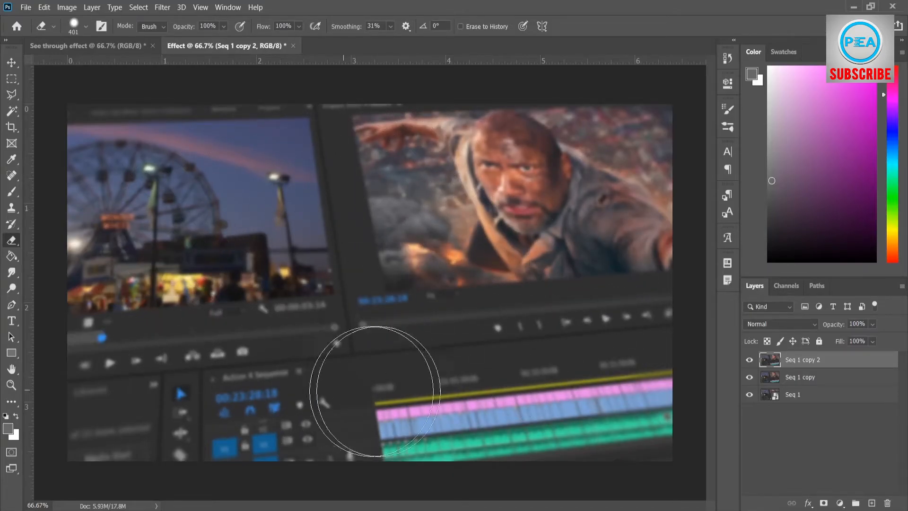
mouse_move(605, 296)
mouse_down()
mouse_move(346, 184)
mouse_move(502, 288)
mouse_move(457, 315)
mouse_up()
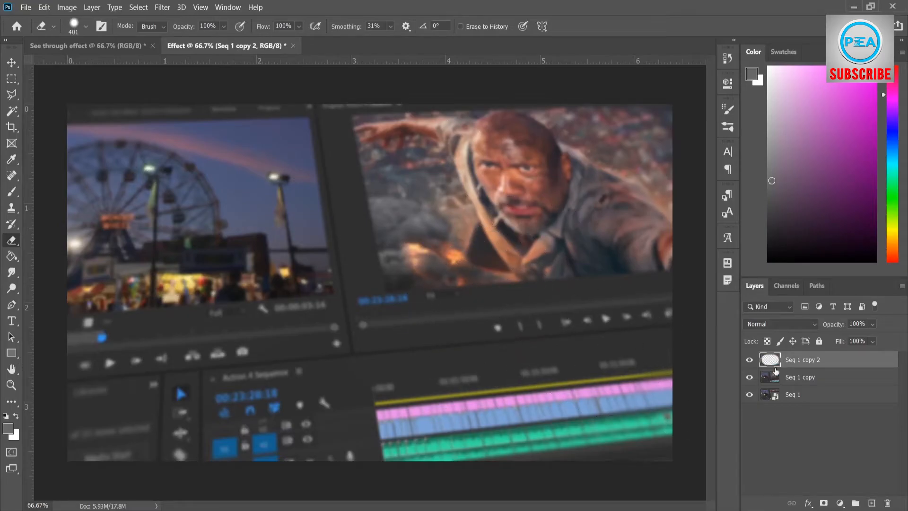
Erase the central area of the Seq 1 copy layer around the man and the timeline, and deselect the layer
click(797, 380)
mouse_move(322, 191)
mouse_down()
mouse_move(412, 363)
mouse_move(460, 246)
mouse_move(310, 185)
mouse_move(212, 265)
mouse_move(258, 353)
mouse_move(370, 359)
mouse_move(468, 262)
mouse_move(371, 194)
mouse_move(450, 238)
mouse_move(489, 314)
mouse_move(457, 362)
mouse_move(512, 358)
mouse_move(516, 273)
mouse_move(495, 271)
mouse_move(447, 219)
mouse_move(500, 229)
mouse_move(528, 280)
mouse_move(513, 284)
mouse_move(474, 216)
mouse_move(523, 221)
mouse_move(560, 281)
mouse_move(498, 359)
mouse_move(421, 374)
mouse_move(291, 367)
mouse_move(253, 352)
mouse_move(408, 339)
mouse_up()
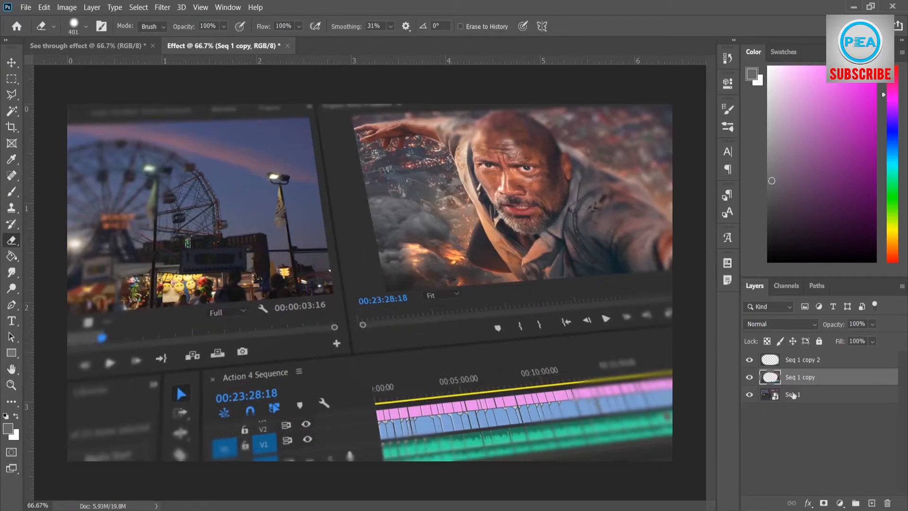
click(805, 418)
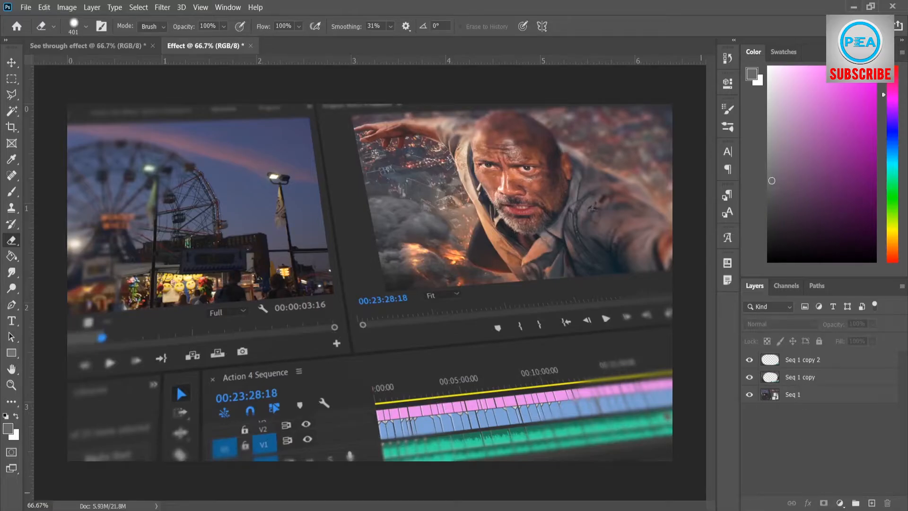
Add a new layer above Seq 1 copy 2 and name it Rectangle
click(806, 360)
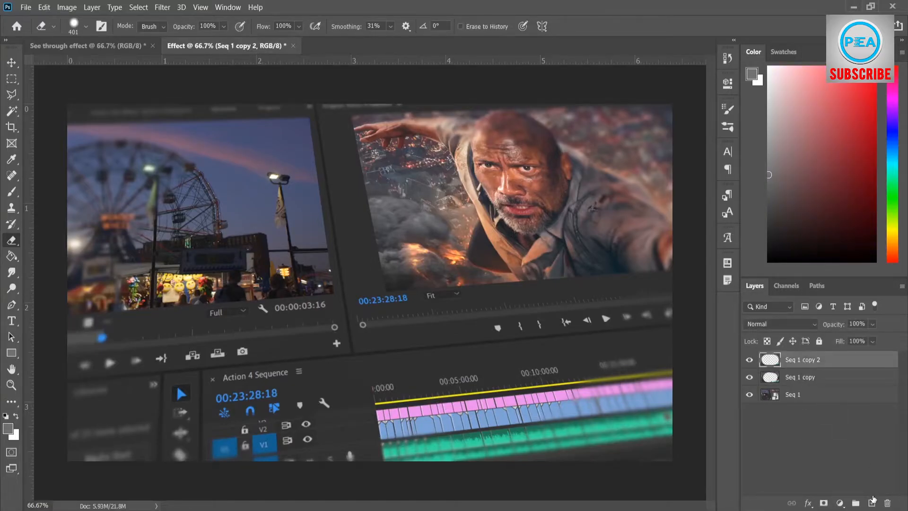
click(871, 502)
double_click(798, 360)
text(R)
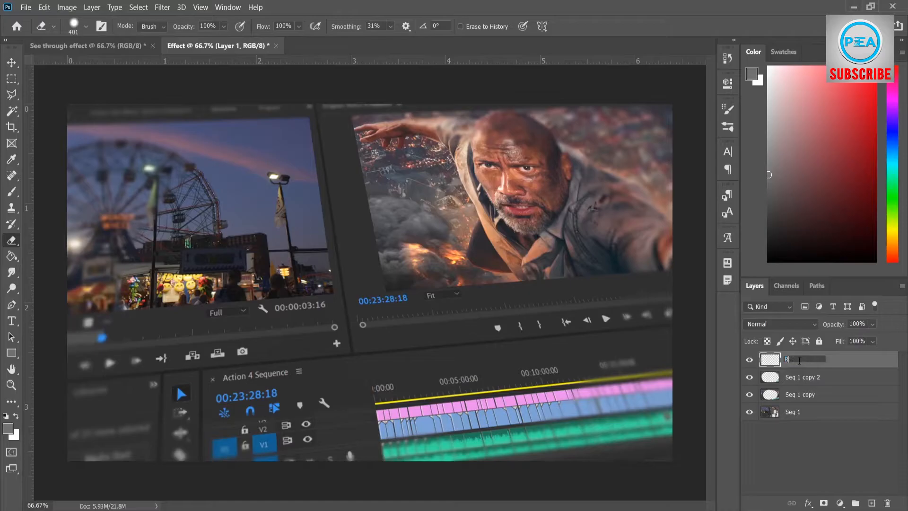
key(Return)
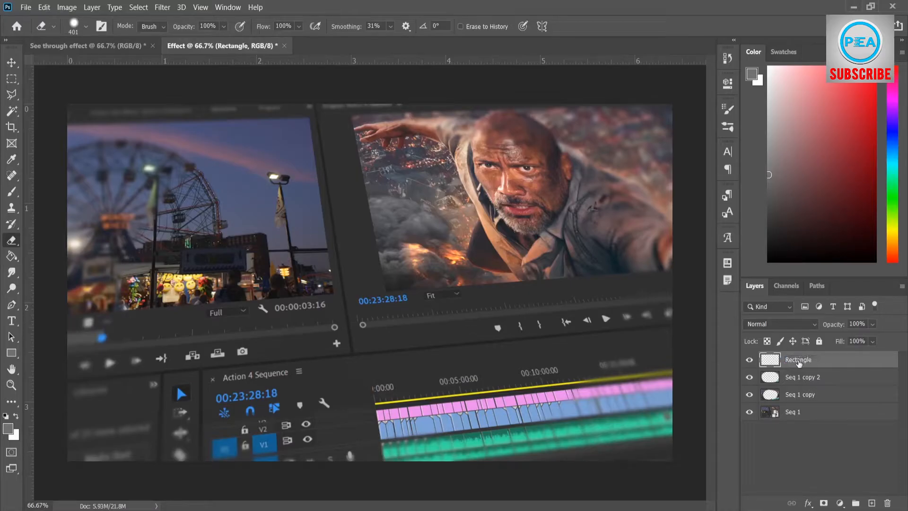
Draw a white filled rectangle shape about 1345 × 508 px over the middle of the image on the Rectangle layer
click(12, 354)
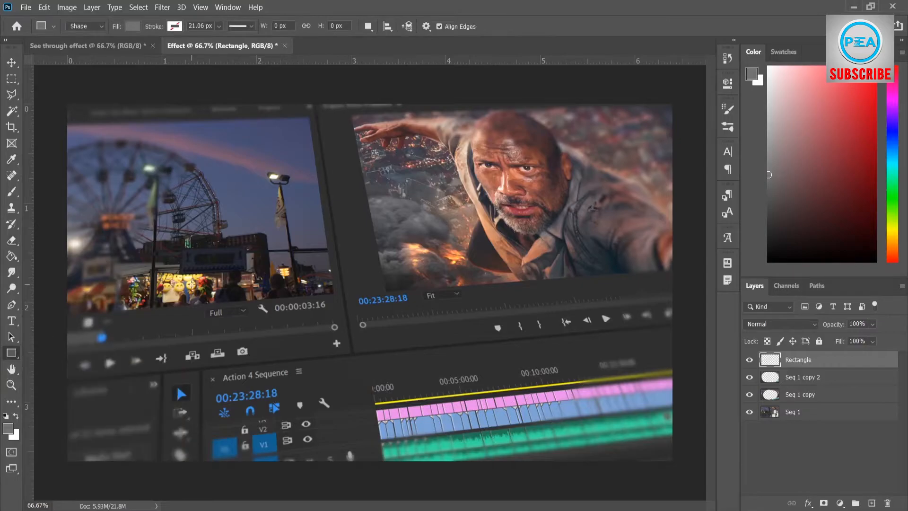
key(x)
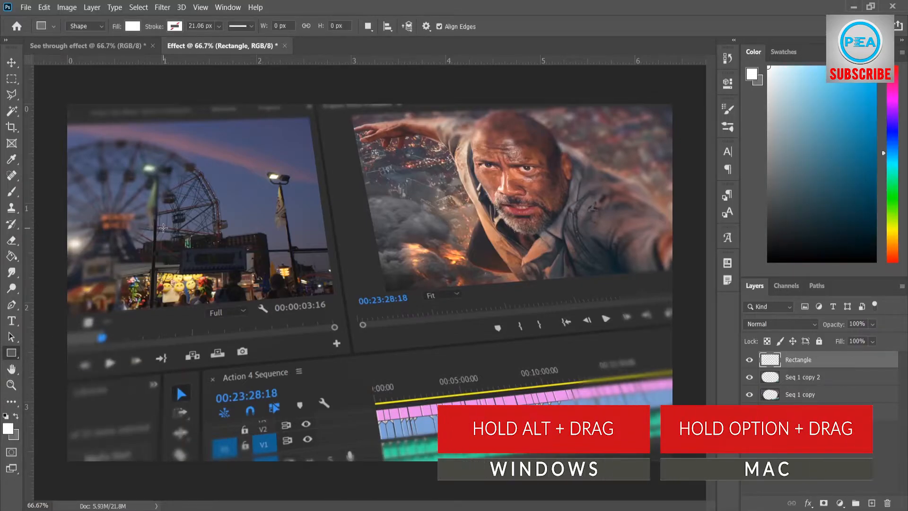
drag(163, 228, 586, 395)
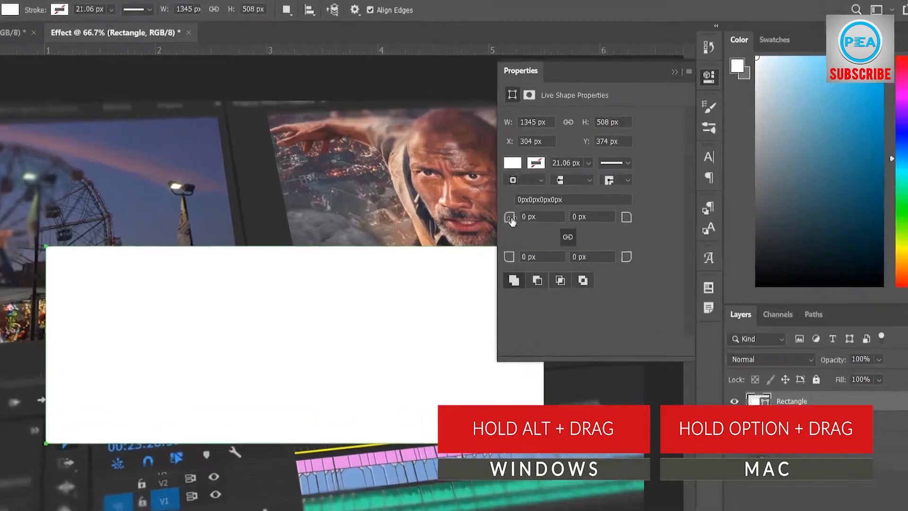
Round all four corners of the white rectangle slightly and close its shape properties
drag(560, 205, 571, 205)
mouse_move(334, 283)
mouse_down()
mouse_move(314, 274)
mouse_move(320, 279)
mouse_up()
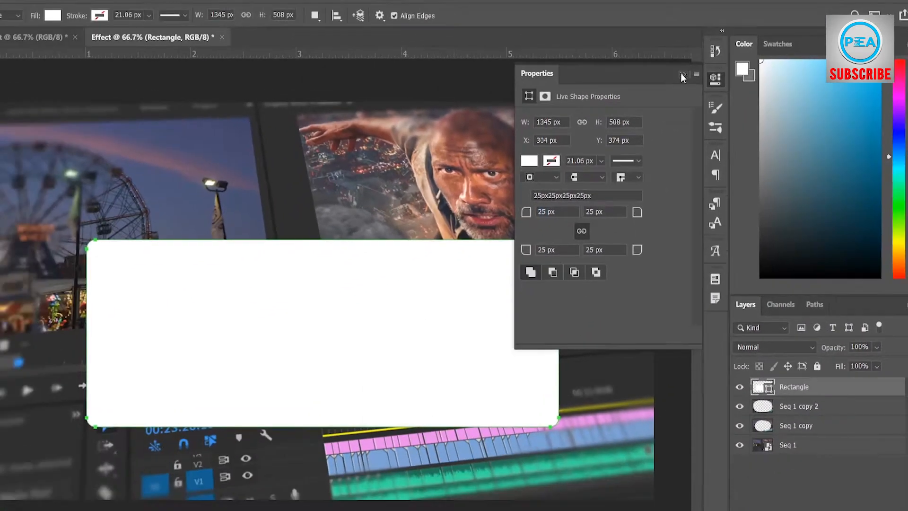
click(575, 41)
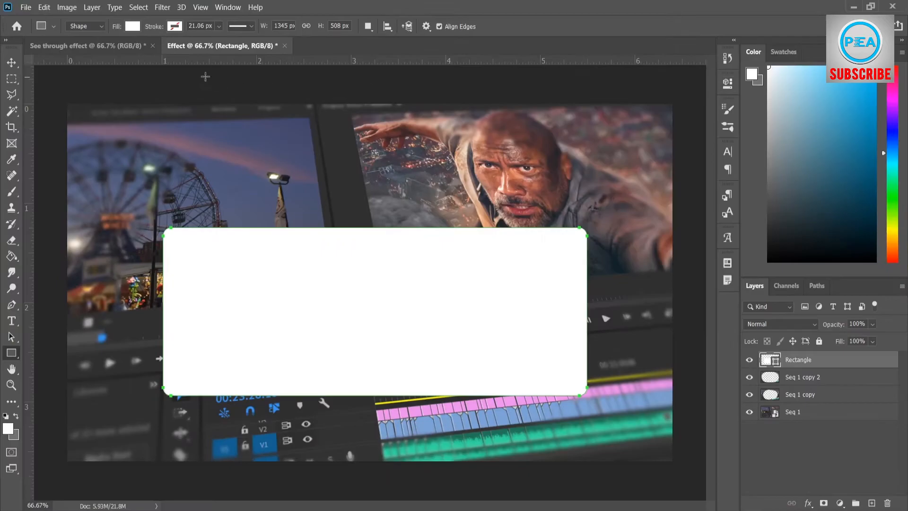
Move the white rectangle up and center it on the whole canvas, clearing the canvas and layer selections
click(11, 63)
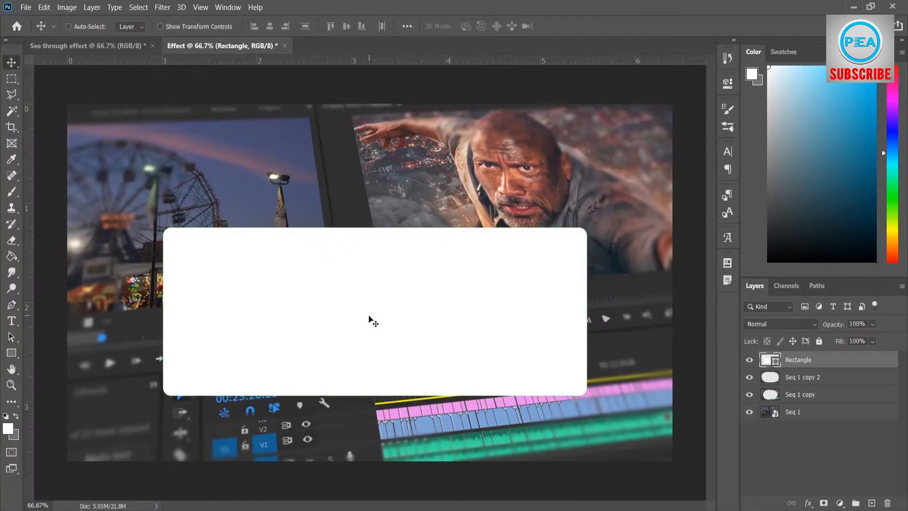
drag(369, 319, 369, 291)
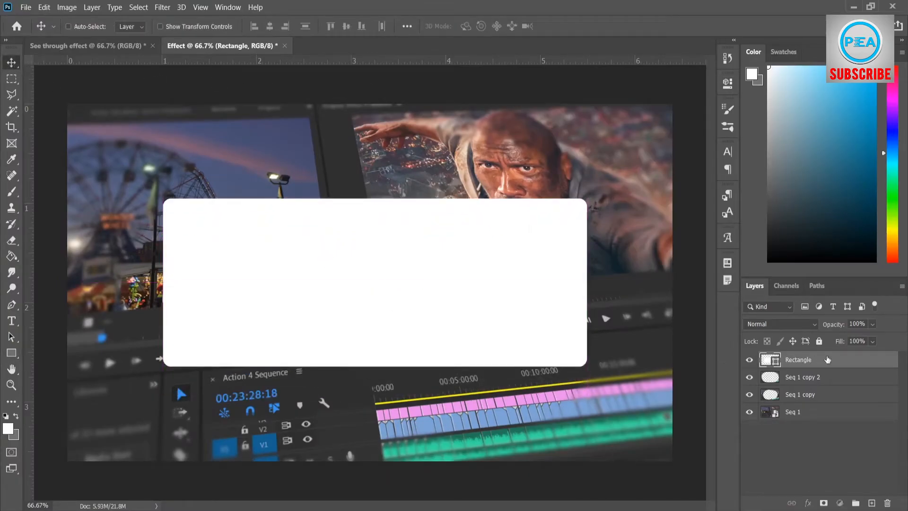
click(139, 7)
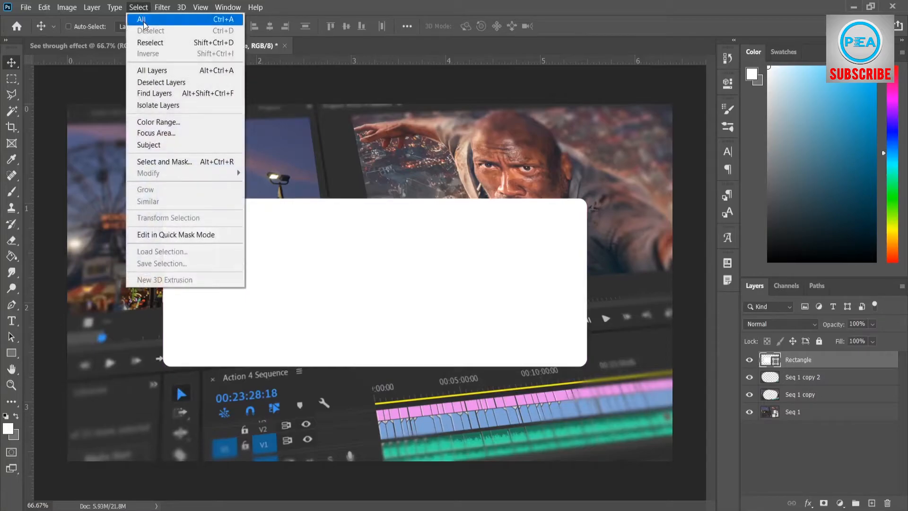
click(145, 19)
click(270, 26)
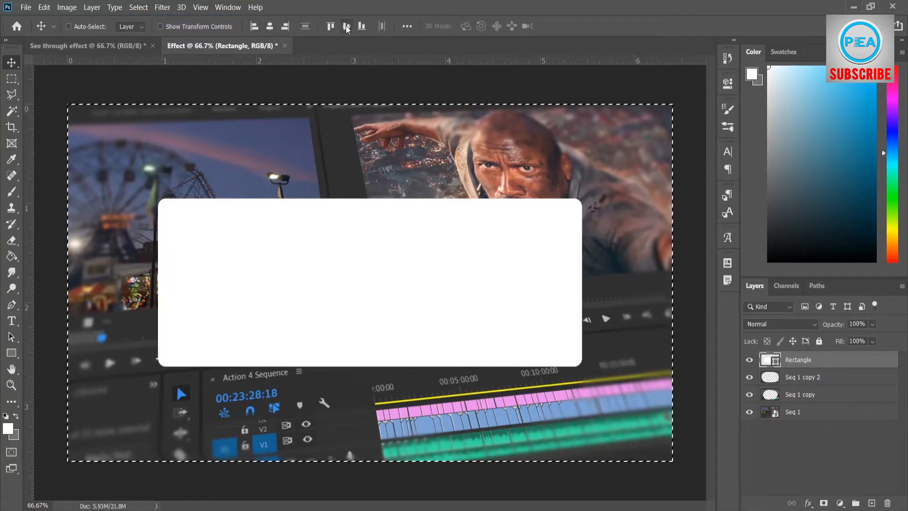
click(139, 7)
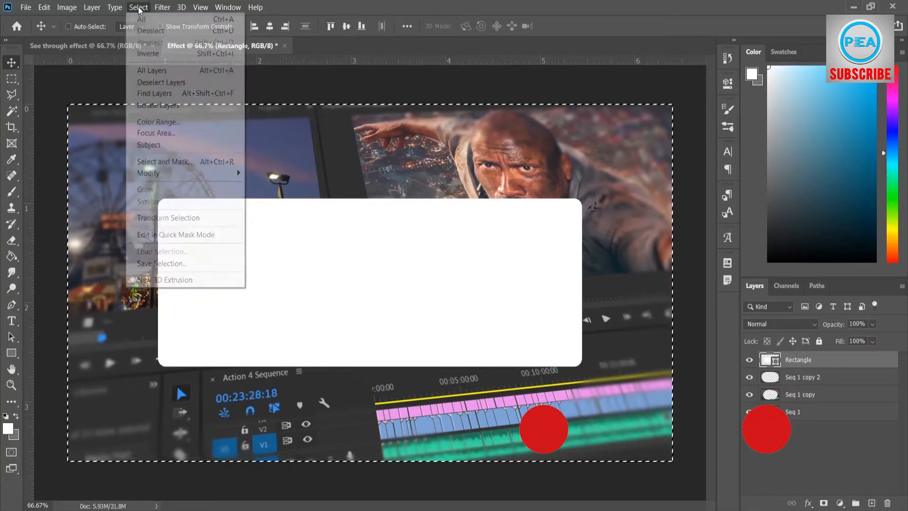
click(146, 31)
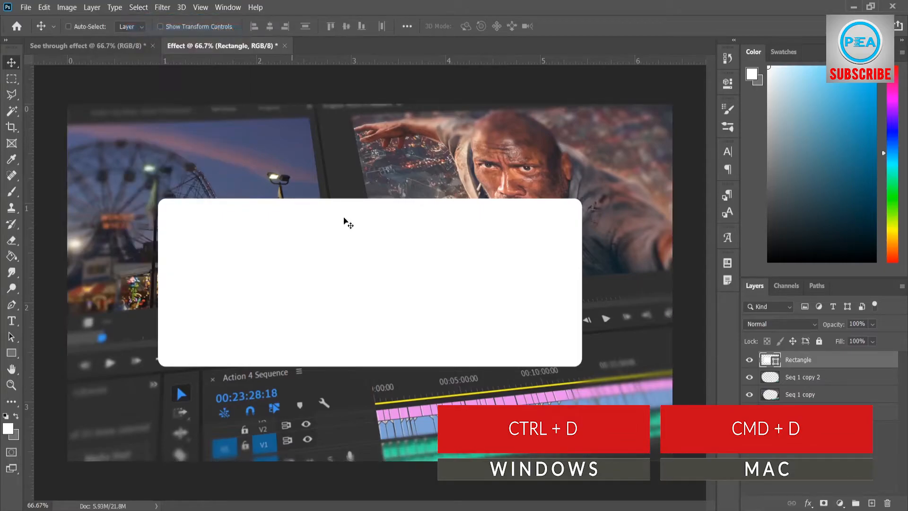
click(785, 455)
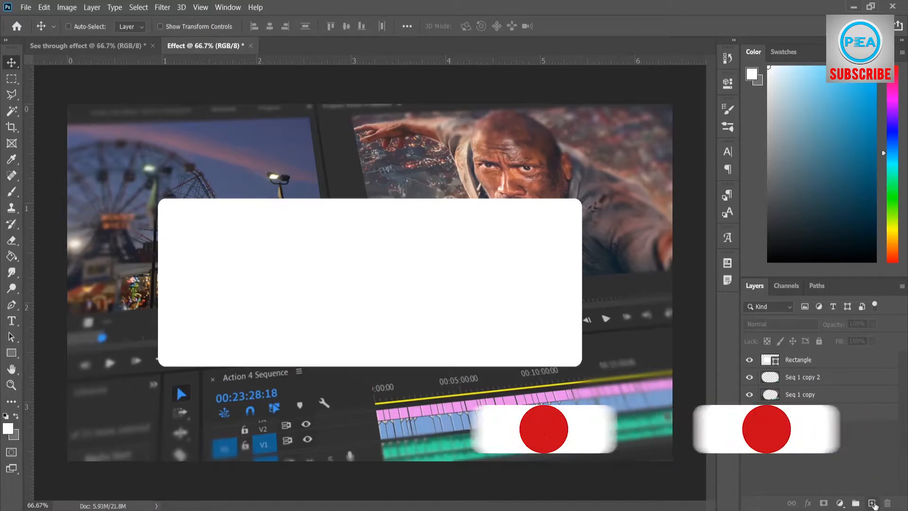
Add a new layer above the Rectangle layer and name it Text
click(871, 503)
double_click(794, 360)
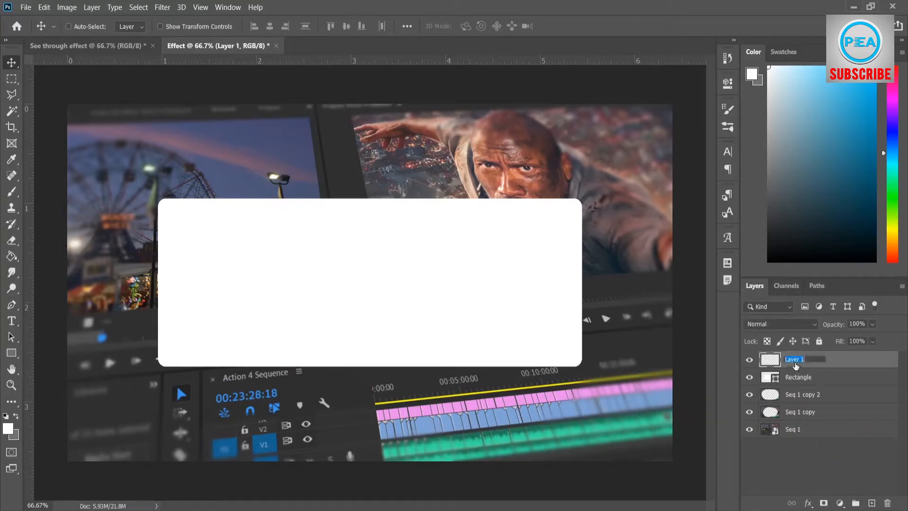
text(Text)
key(Return)
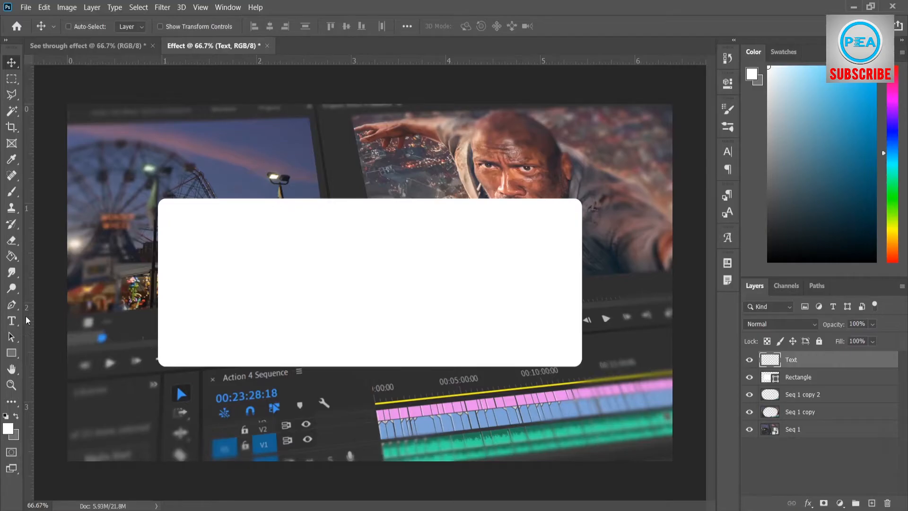
Set the foreground color to 020202 and enter the text MOVIE on the Text layer
click(13, 320)
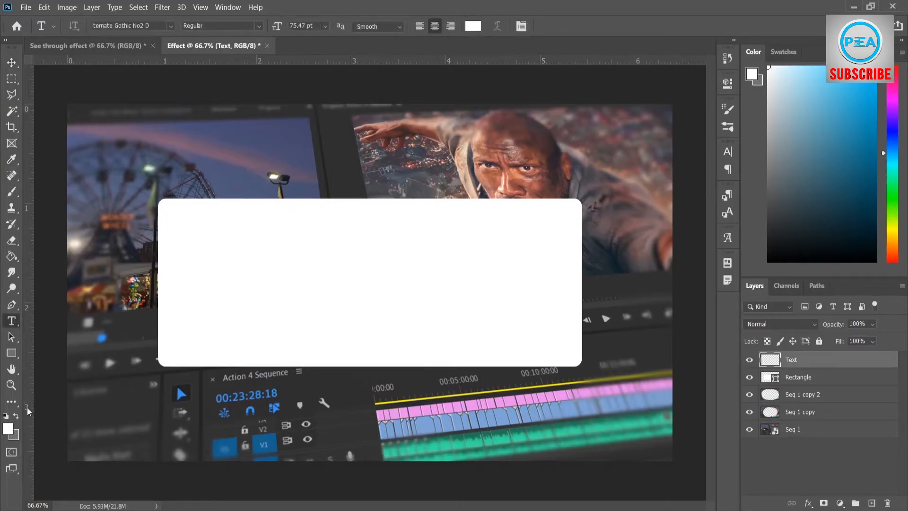
click(17, 416)
click(9, 428)
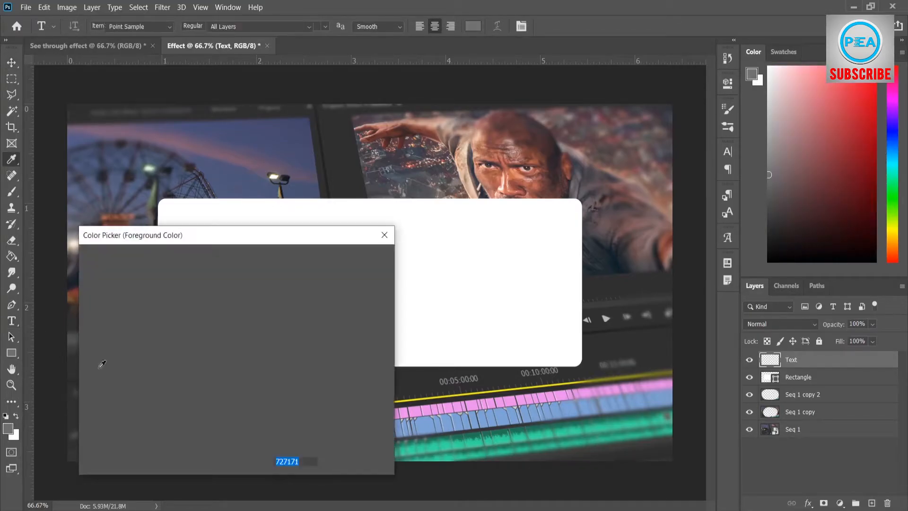
click(86, 419)
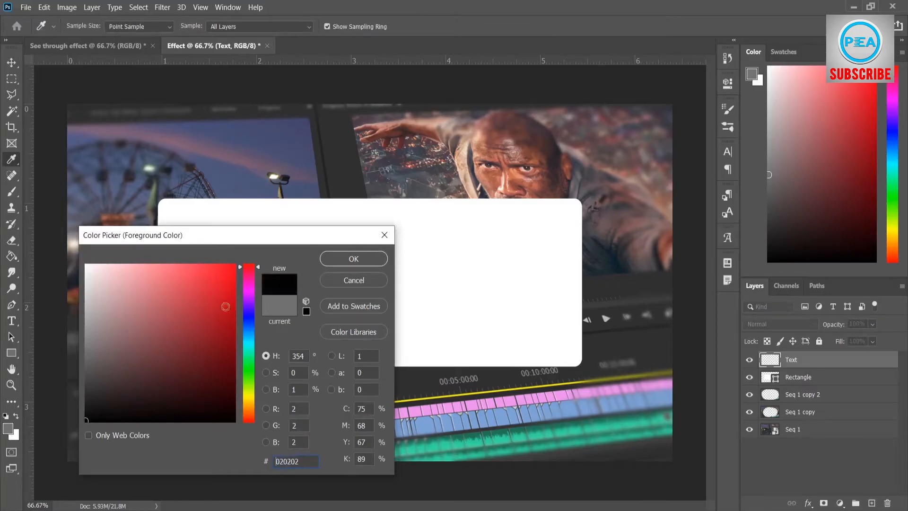
click(326, 263)
click(262, 279)
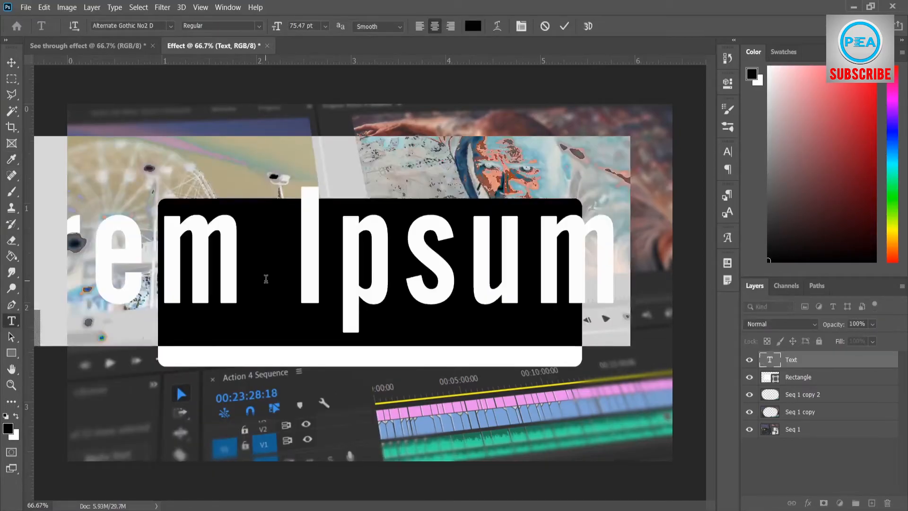
text(MOVIE)
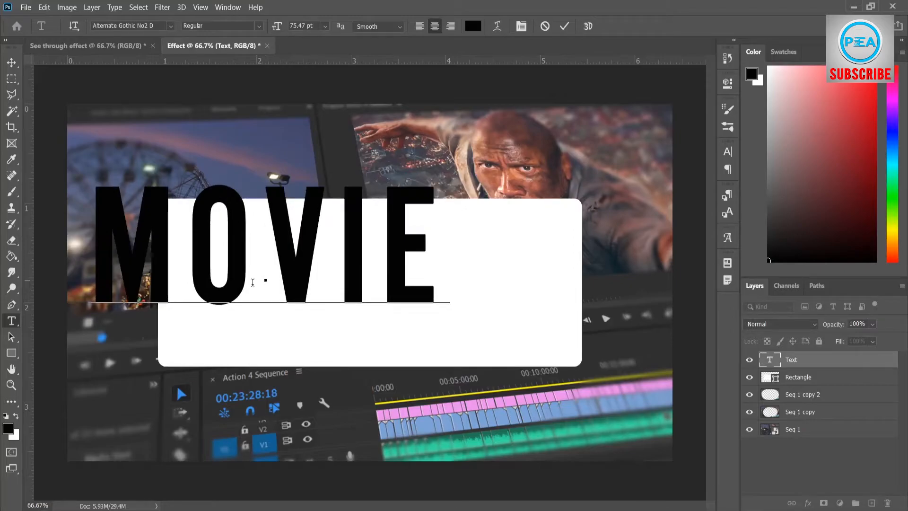
Move the MOVIE text over the white rectangle, center it vertically on the canvas, and clear the canvas and layer selections
click(11, 62)
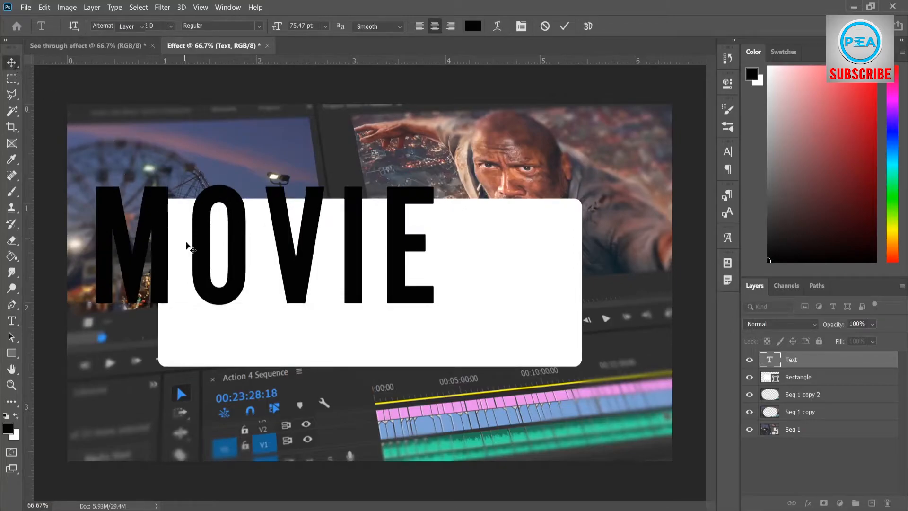
drag(192, 249, 305, 293)
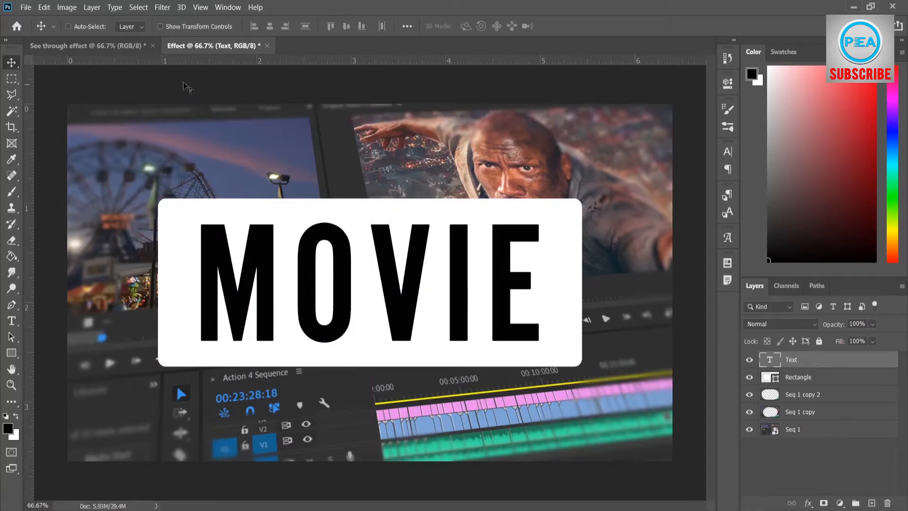
click(139, 8)
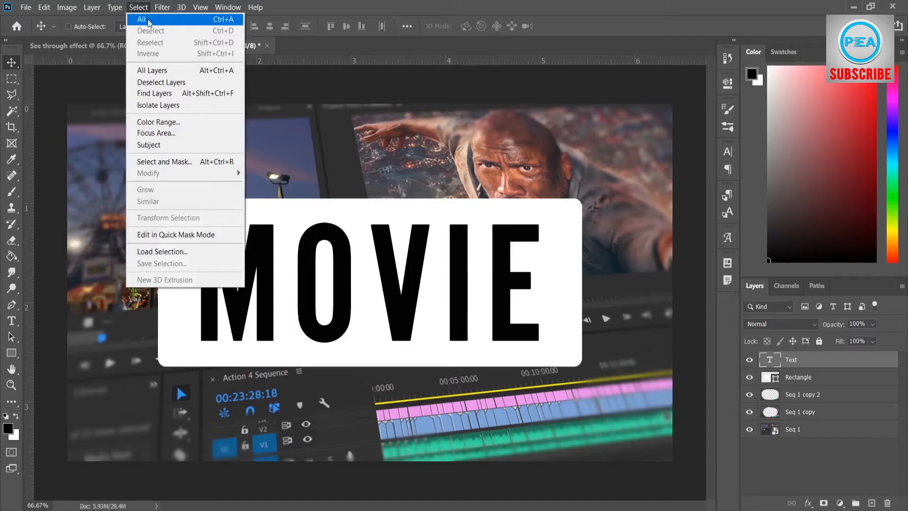
click(149, 22)
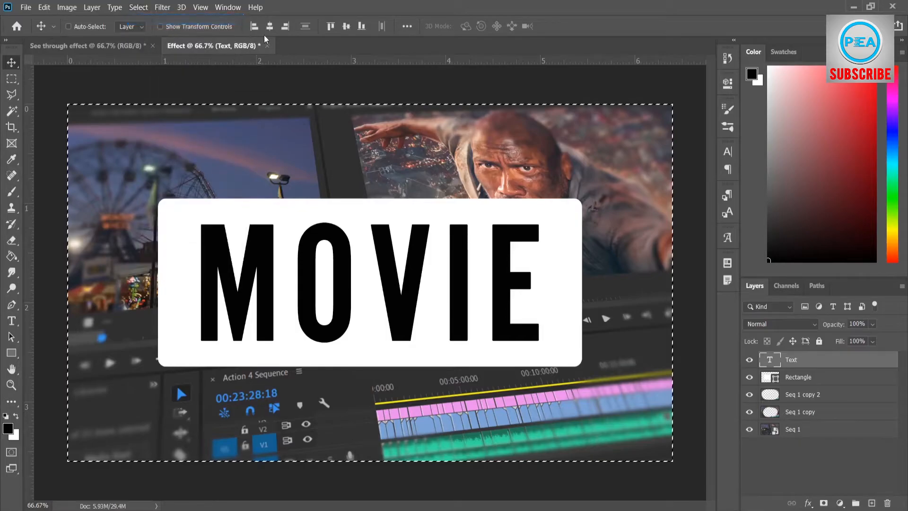
click(345, 26)
key(ctrl+d)
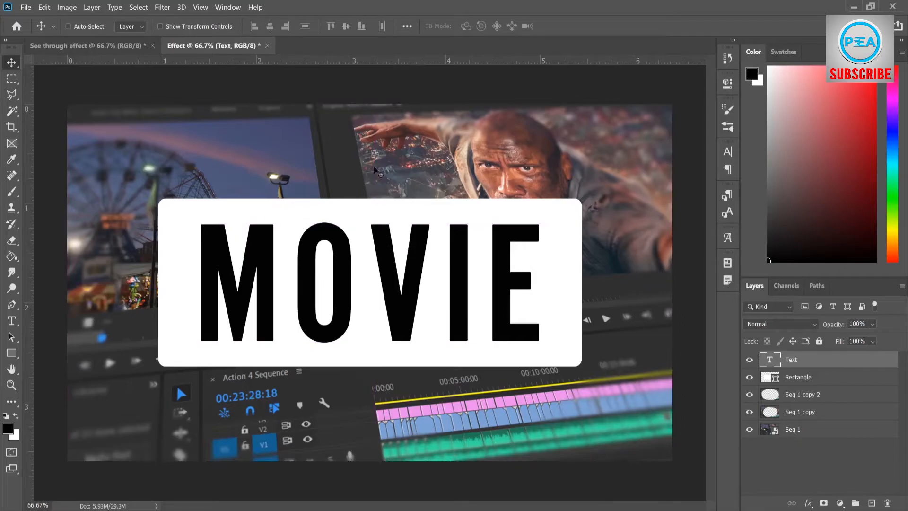
click(773, 475)
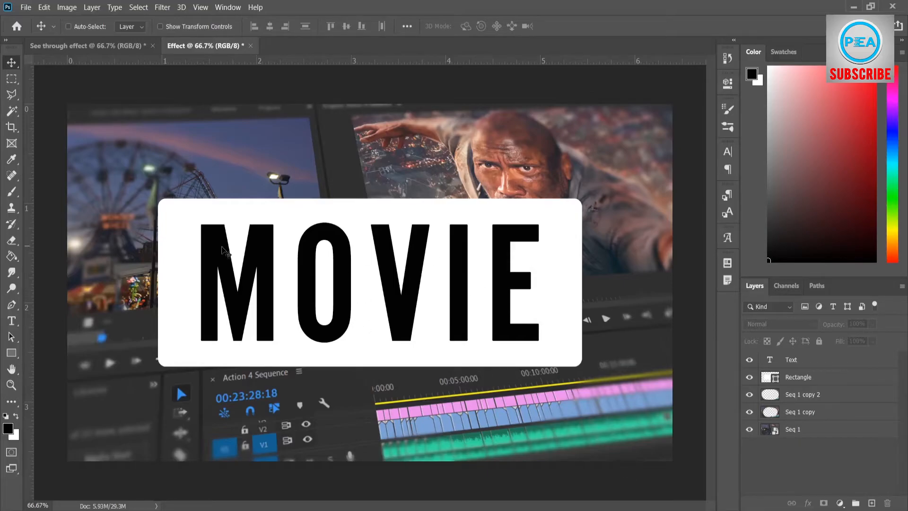
Stretch the MOVIE text to 192% horizontal scale, increase its vertical scale slightly, and set the tracking to 40
click(811, 359)
click(729, 153)
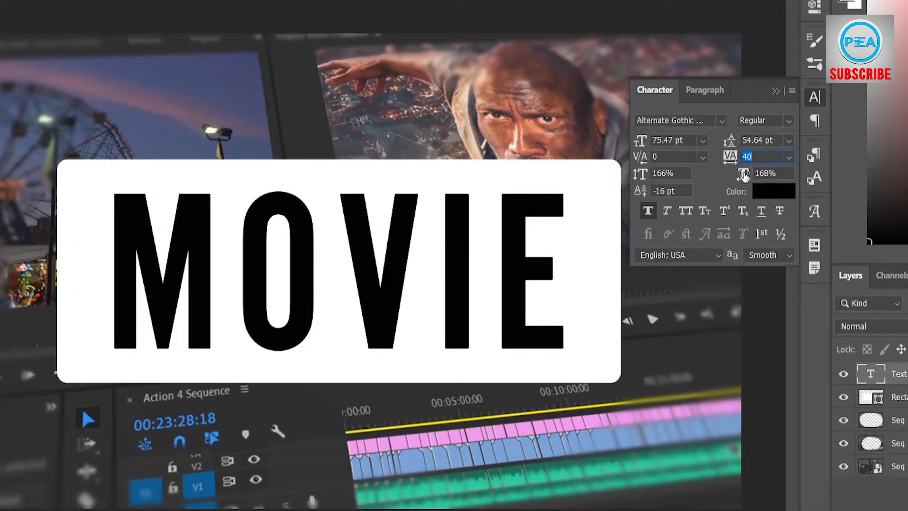
drag(743, 175, 766, 176)
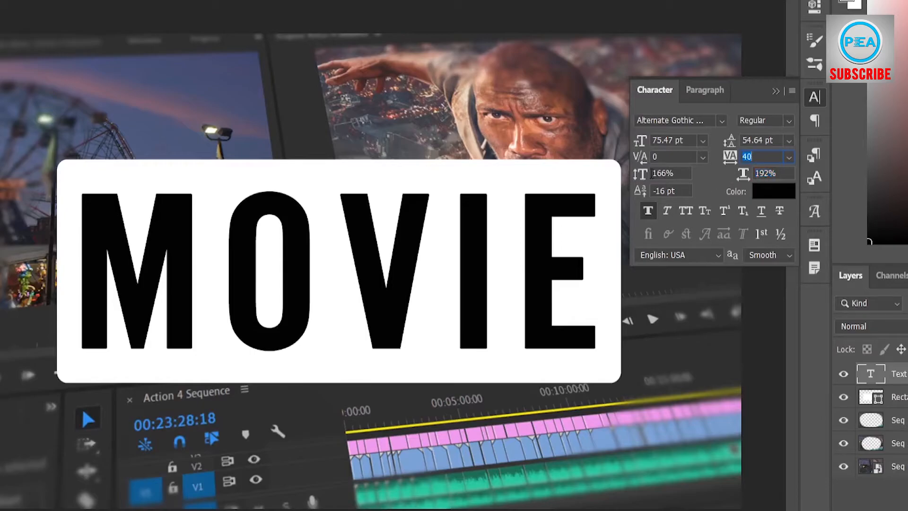
drag(640, 174, 653, 175)
drag(729, 160, 719, 155)
text(40)
key(Return)
click(775, 91)
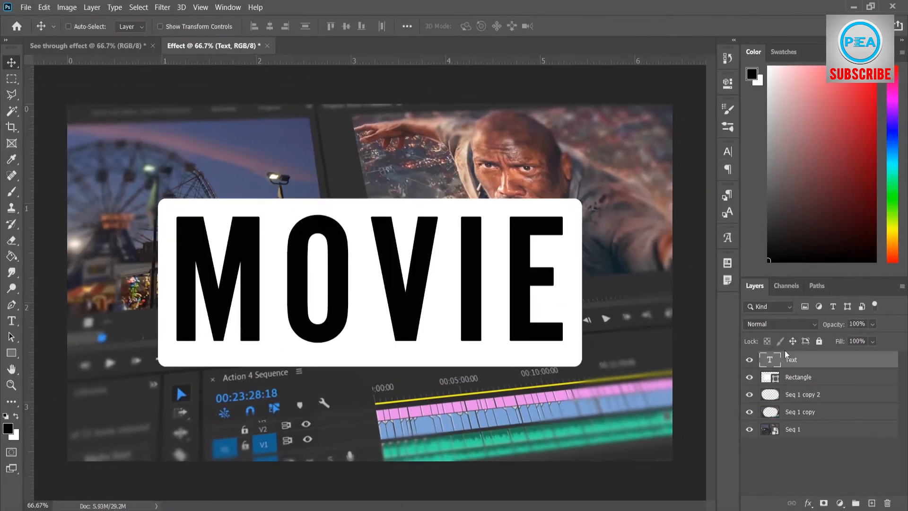
Re-center the stretched MOVIE text vertically on the canvas and deselect everything
click(129, 7)
click(142, 17)
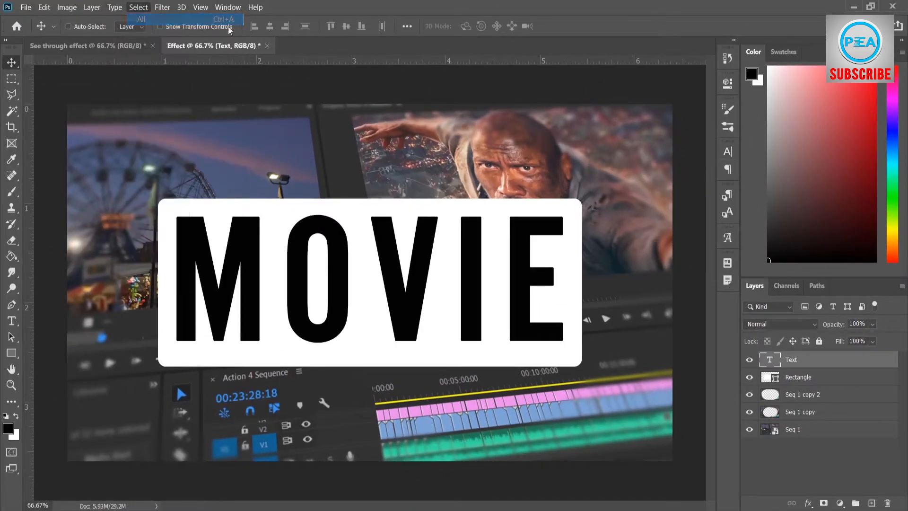
click(346, 26)
key(ctrl+d)
click(763, 474)
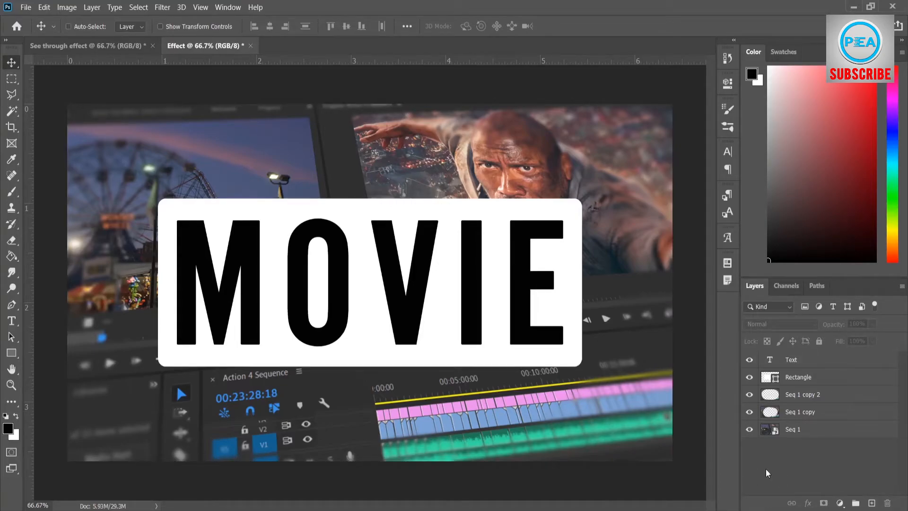
Load the outline of the MOVIE letters as a selection and make the Rectangle layer active
click(793, 361)
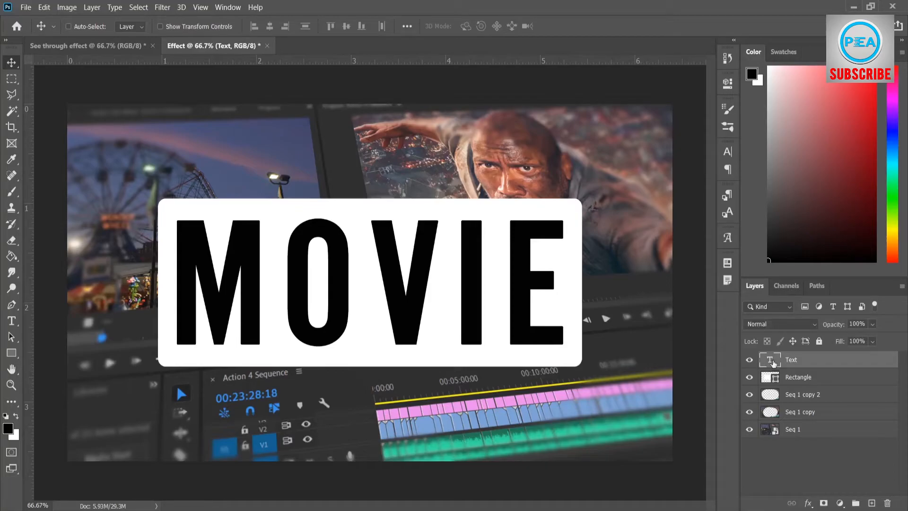
ctrl+click(771, 360)
ctrl+click(770, 361)
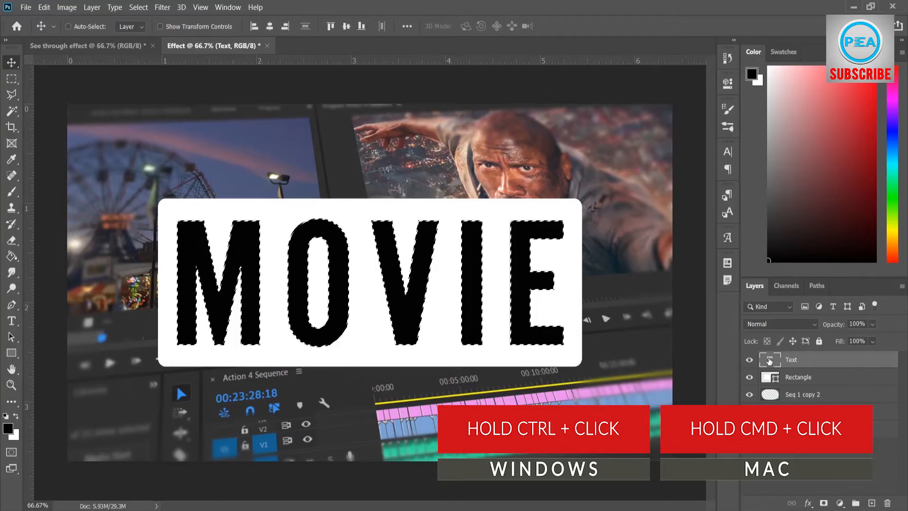
click(848, 377)
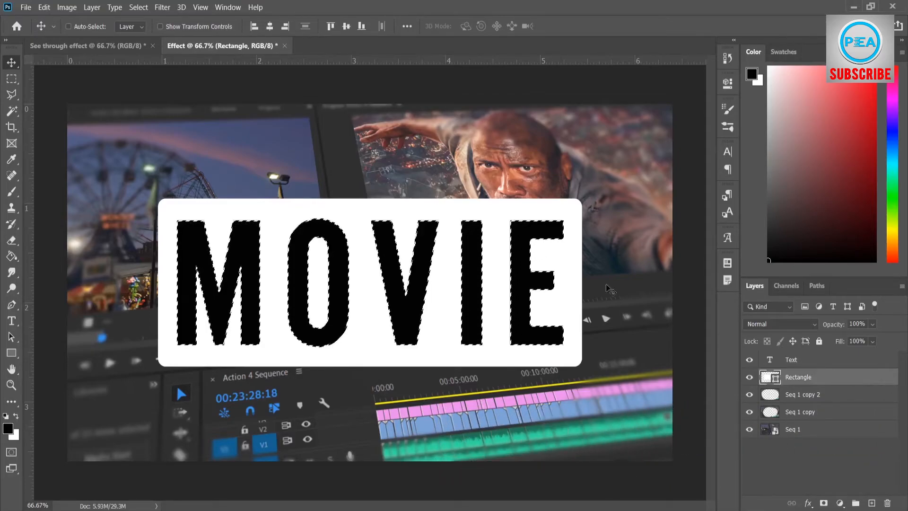
Add a layer mask to the Rectangle layer that hides the selected MOVIE letter shapes, and deselect the layer
click(91, 7)
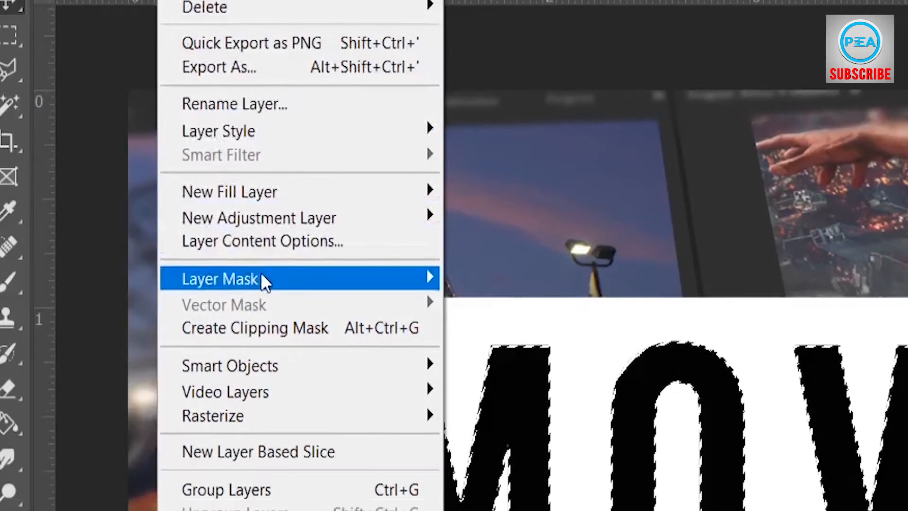
mouse_move(265, 426)
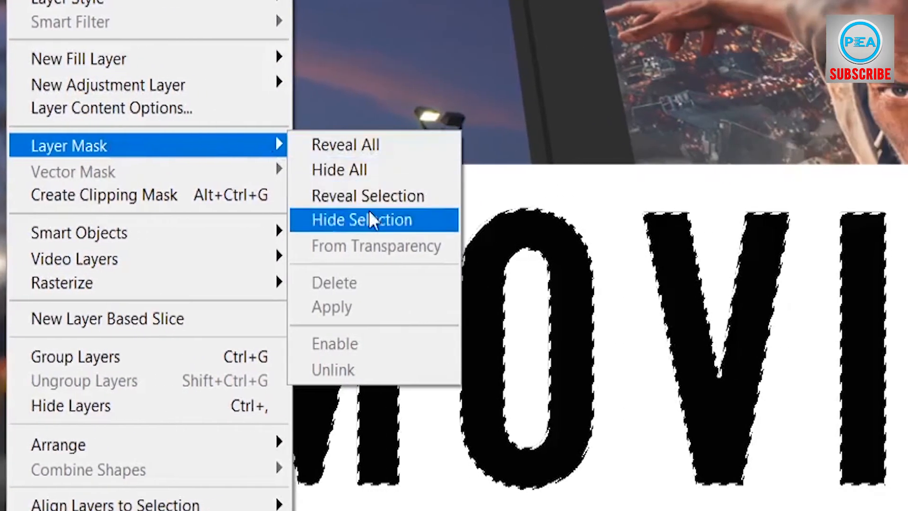
click(502, 218)
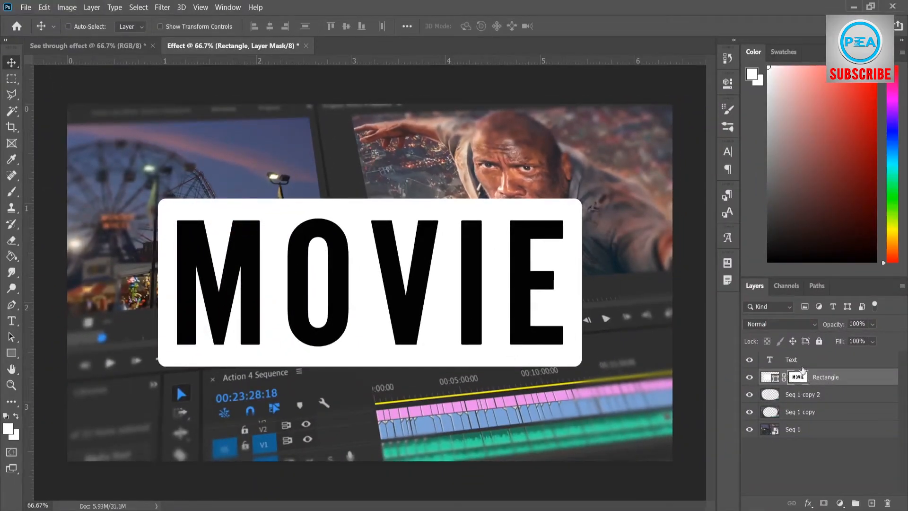
click(774, 452)
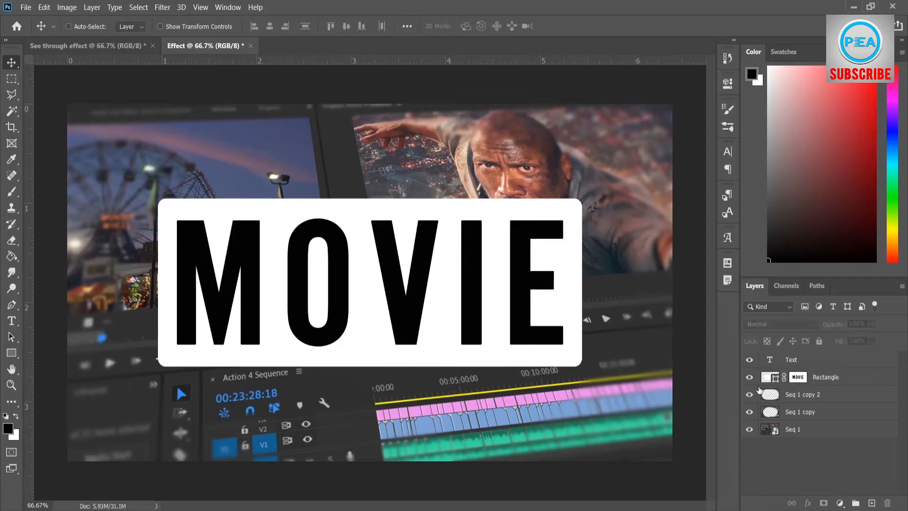
Hide the Text layer, delete it, and leave no layer selected
click(750, 360)
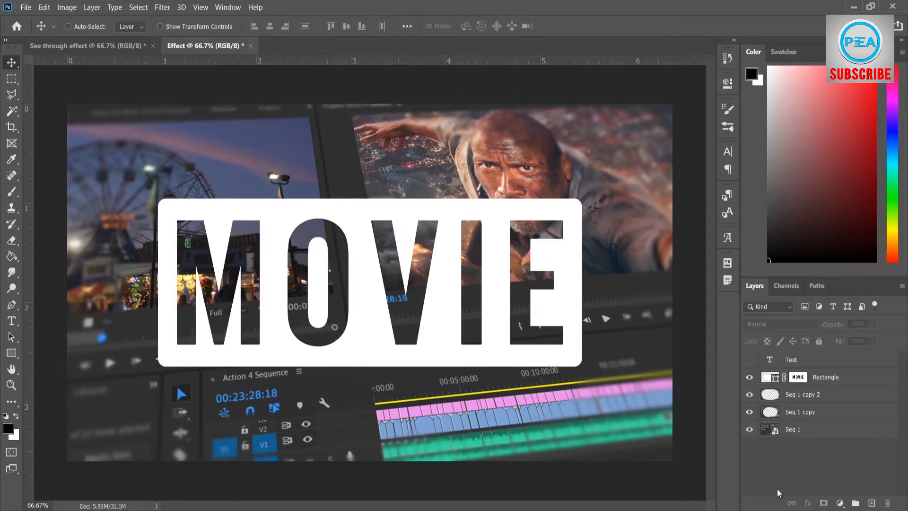
click(800, 360)
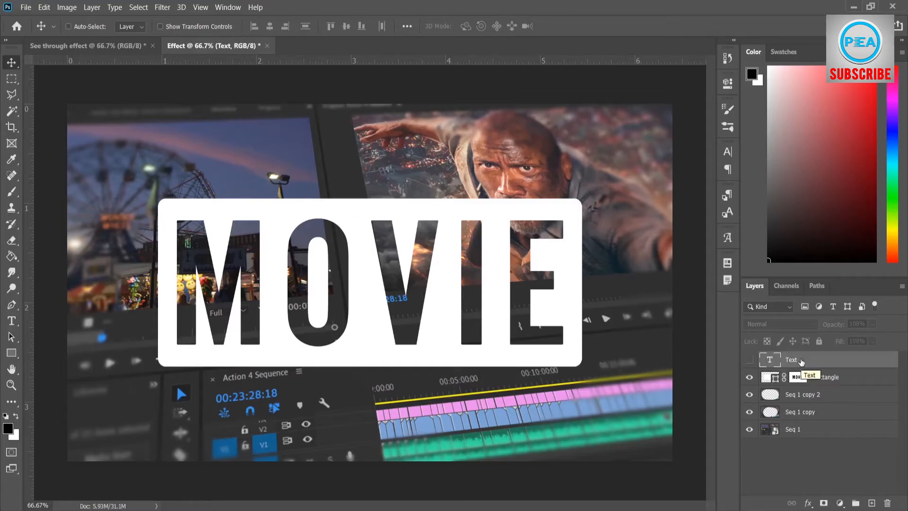
key(Delete)
click(754, 453)
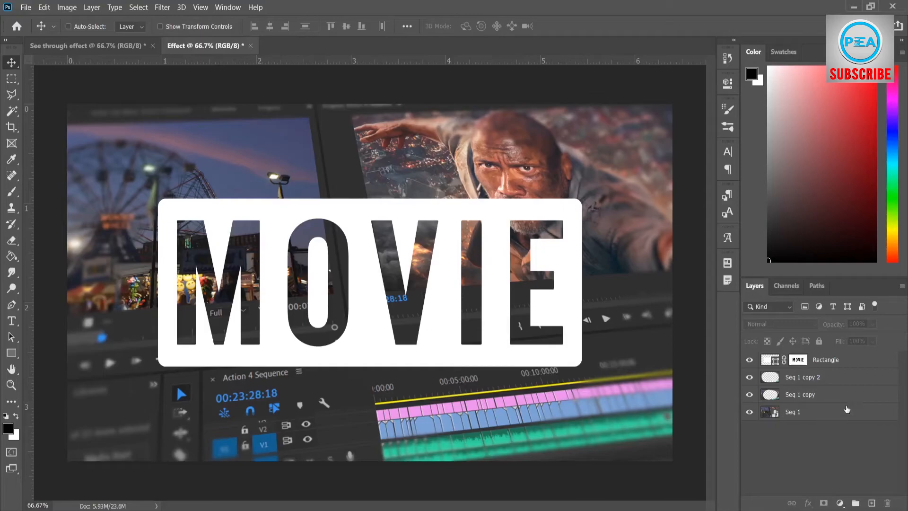
Add a Stroke layer style to the Rectangle layer with a size of 5 px and its position set to Center
click(860, 365)
right_click(851, 363)
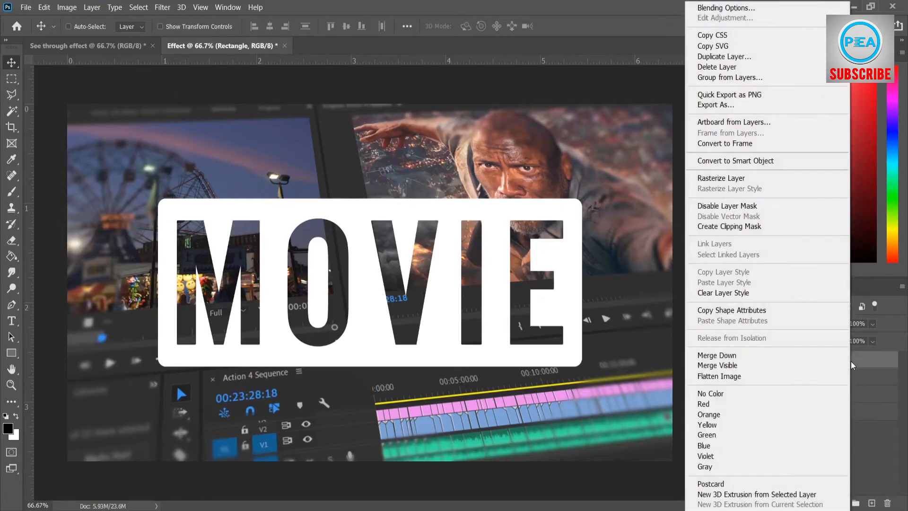
click(756, 7)
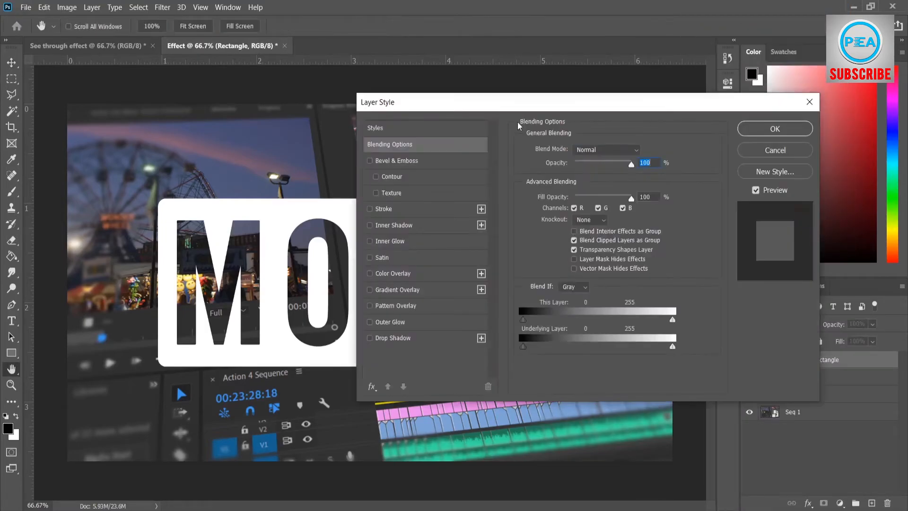
drag(515, 105, 681, 132)
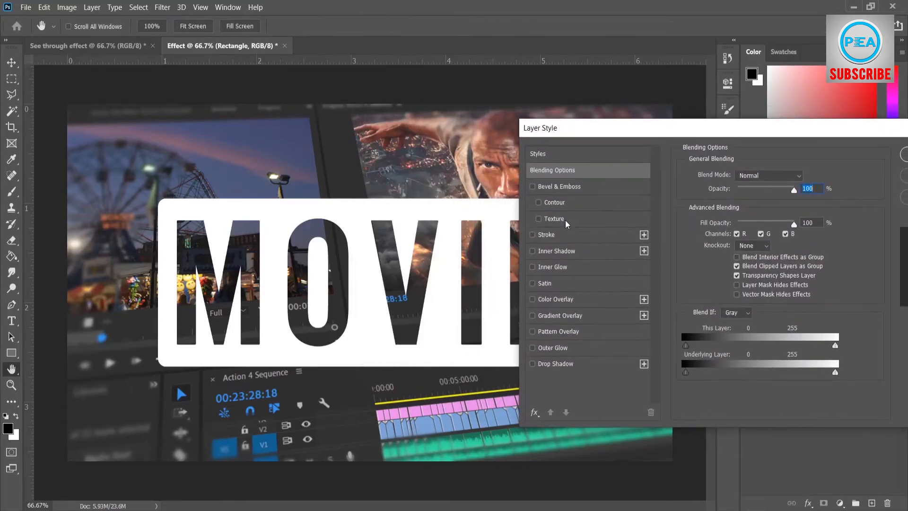
click(548, 235)
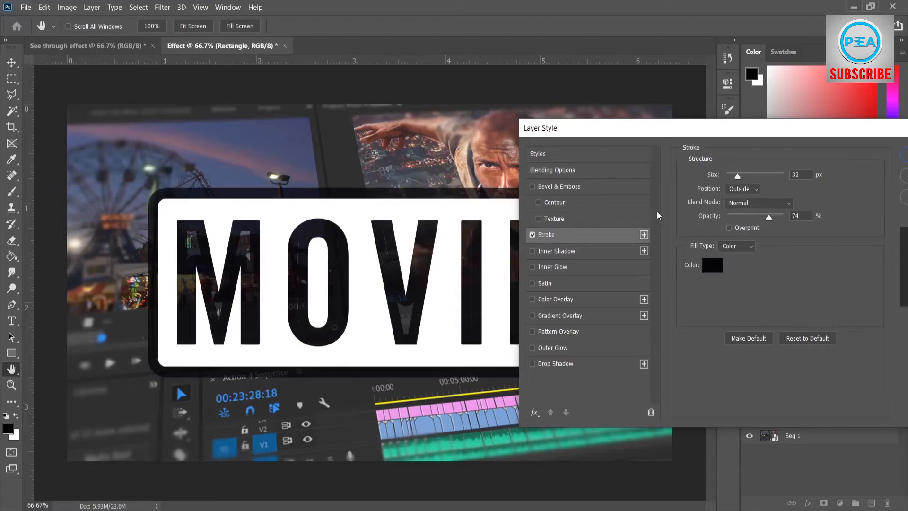
drag(739, 181, 730, 179)
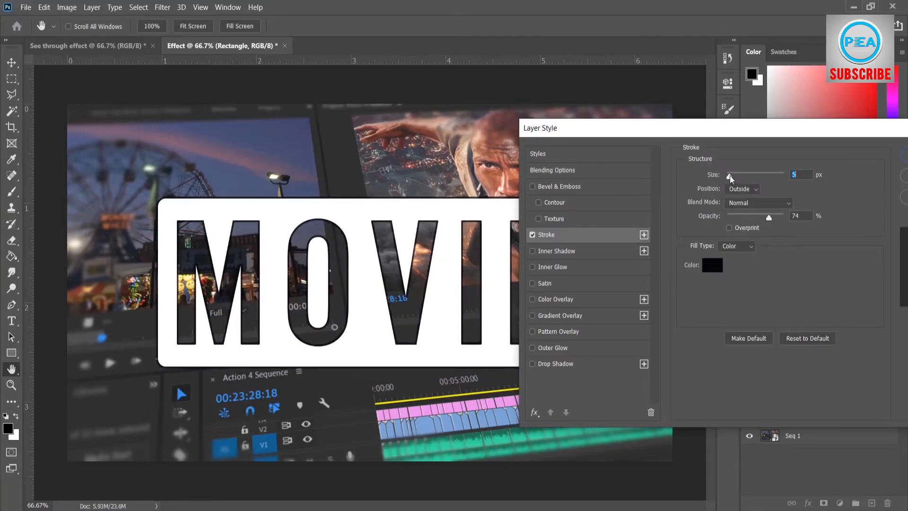
click(740, 188)
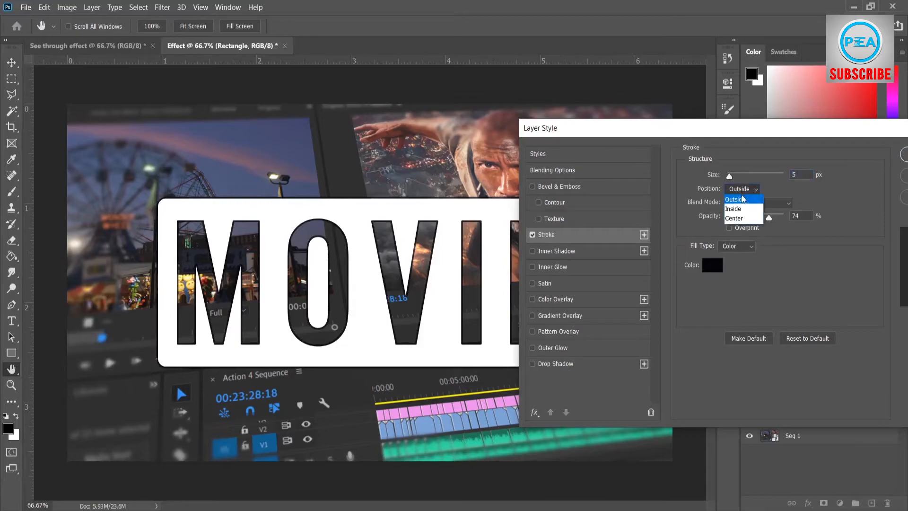
click(744, 219)
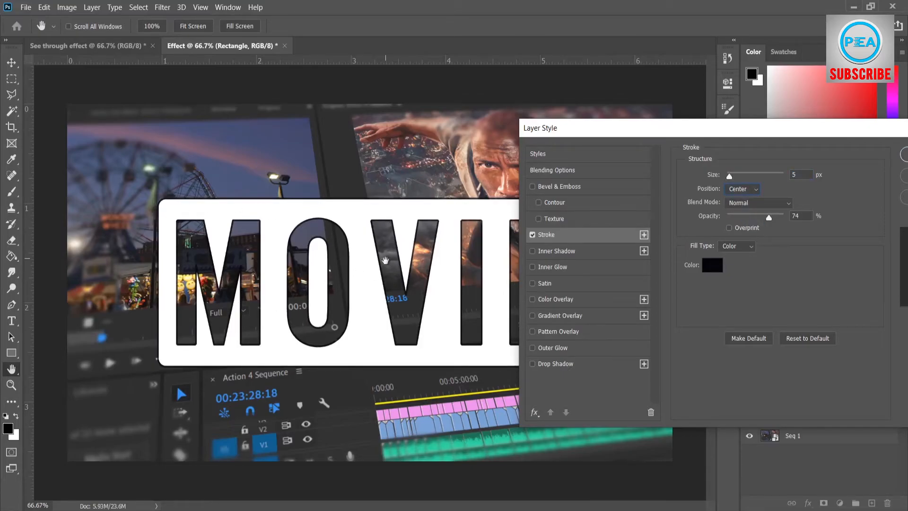
Add an Inner Shadow with Normal blend mode, 100% opacity, 1 px distance, 22% choke and 9 px size
click(559, 251)
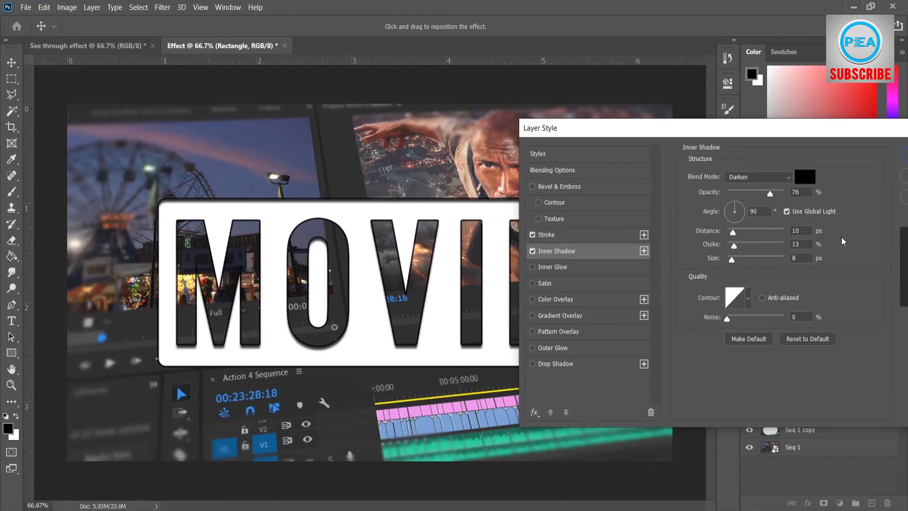
click(751, 178)
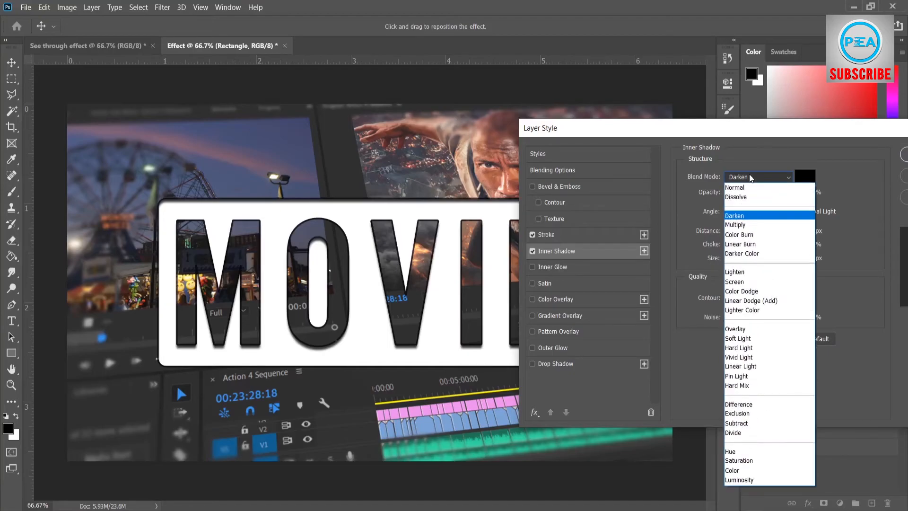
click(753, 187)
drag(770, 194, 786, 195)
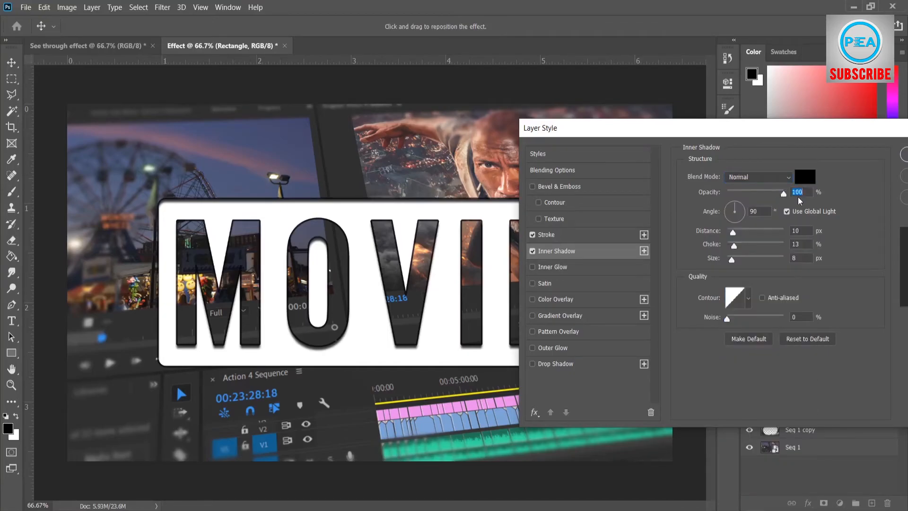
drag(733, 231, 740, 250)
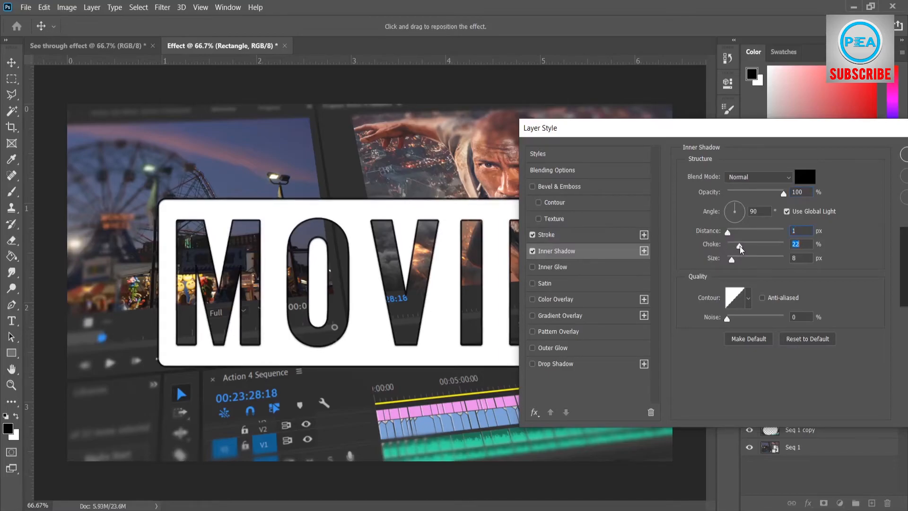
drag(734, 259, 732, 259)
drag(736, 137, 654, 130)
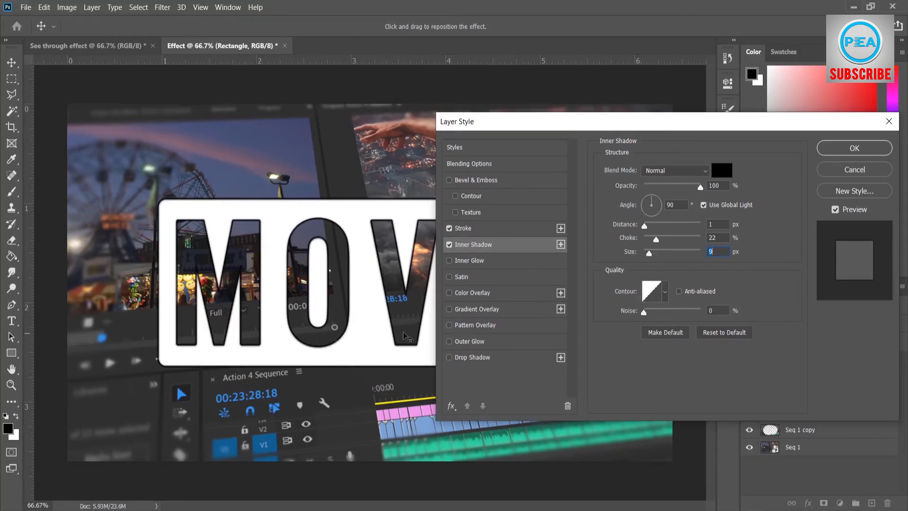
Add a Gradient Overlay and set the gradient's starting color stop to gray 7c7c7a
click(485, 309)
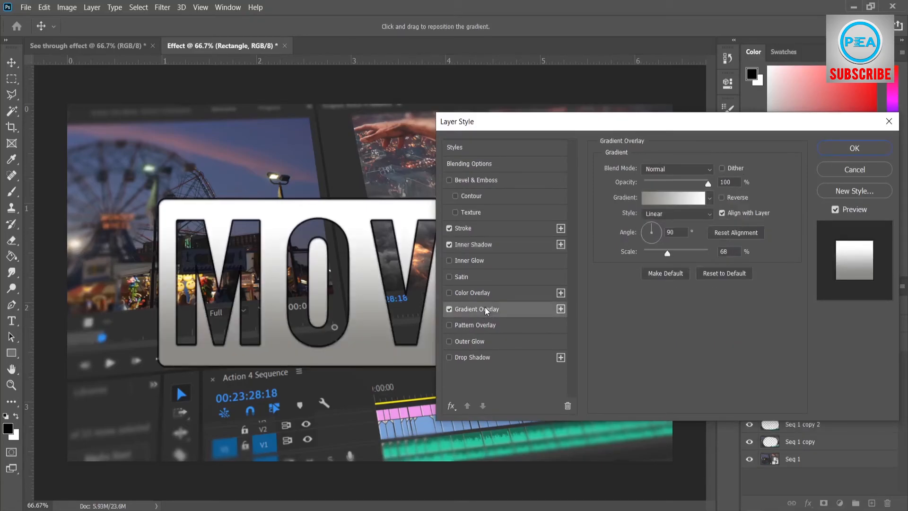
click(677, 196)
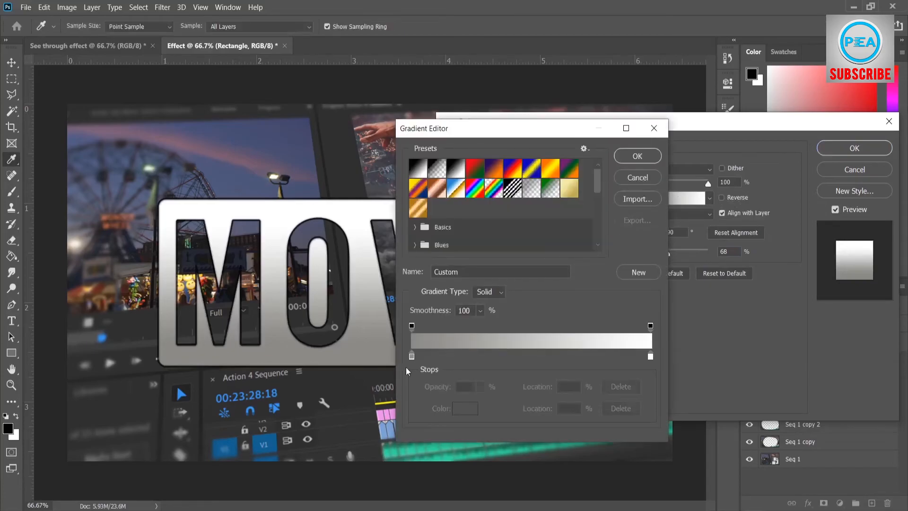
click(411, 355)
click(462, 408)
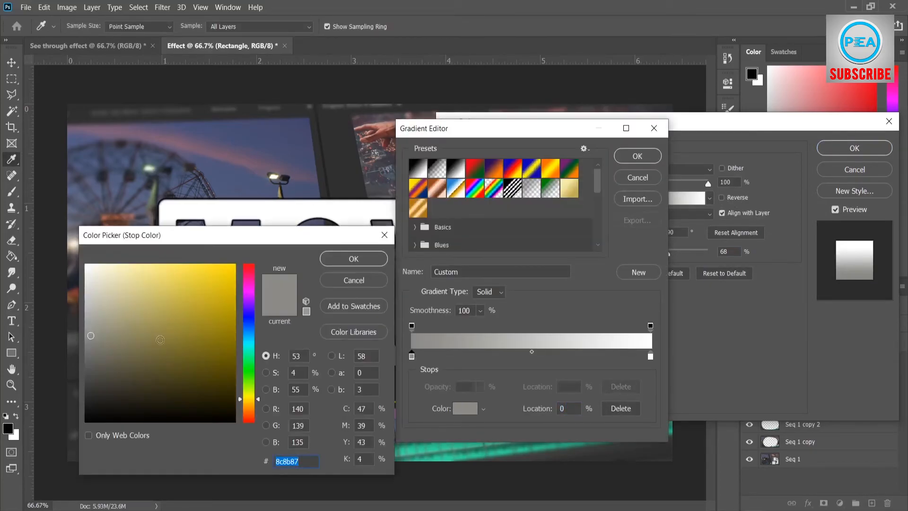
click(87, 344)
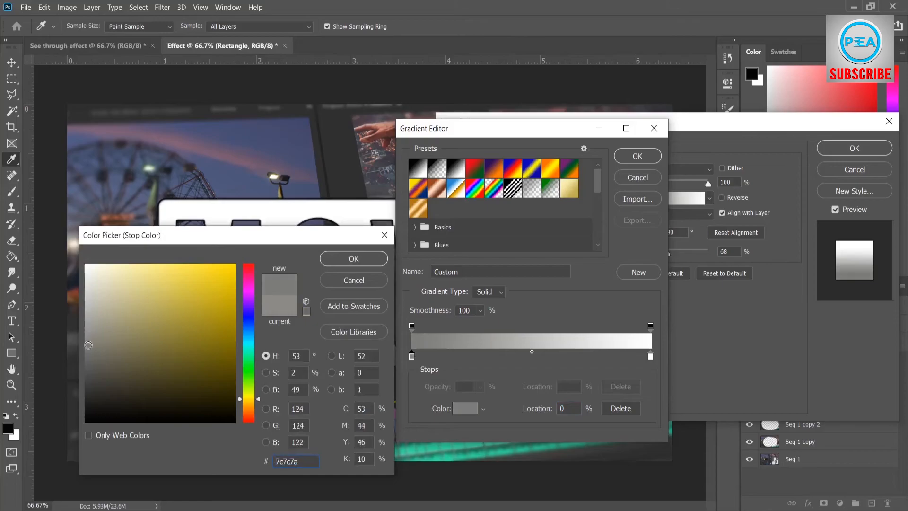
click(342, 259)
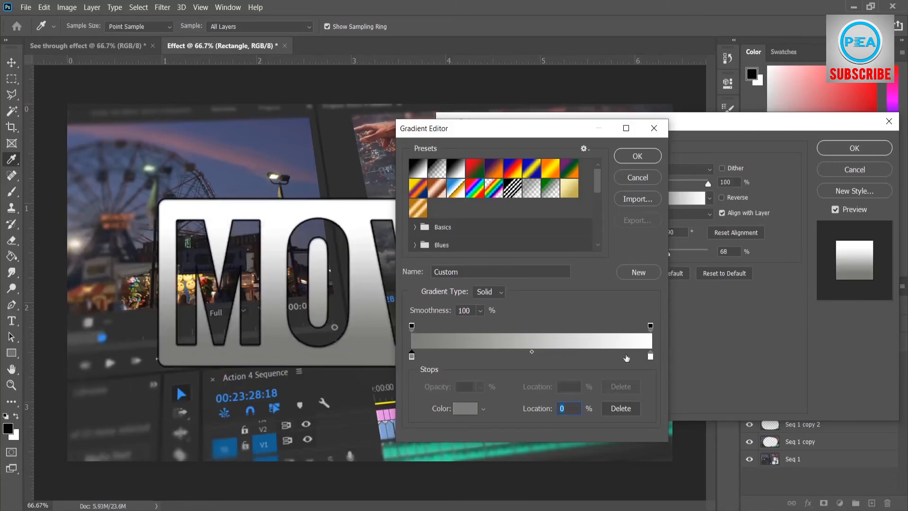
Confirm white (ffffff) for the gradient's end stop, apply the layer style, and deselect the Rectangle layer
click(650, 357)
click(465, 408)
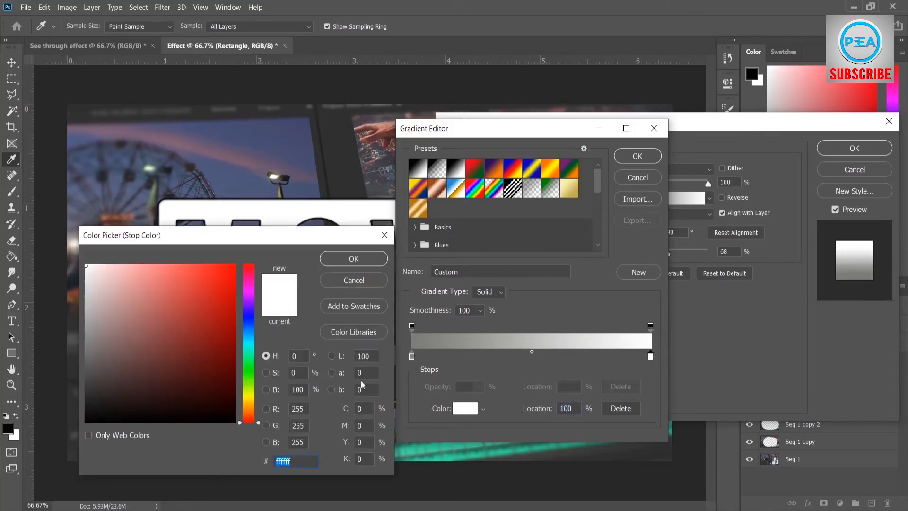
click(350, 259)
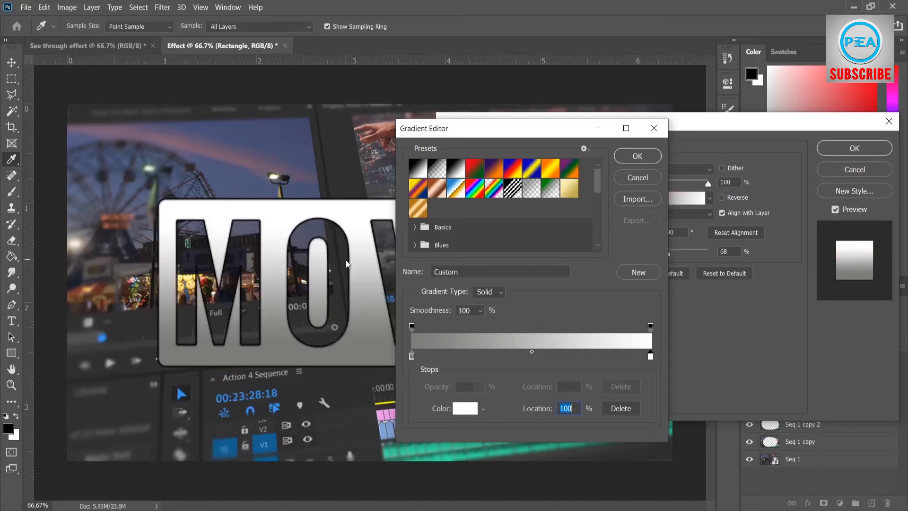
click(628, 163)
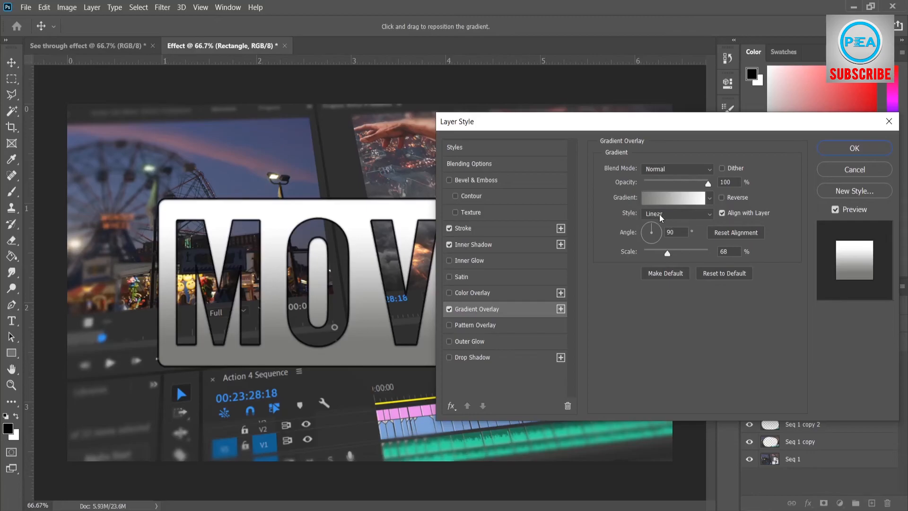
click(834, 147)
click(773, 477)
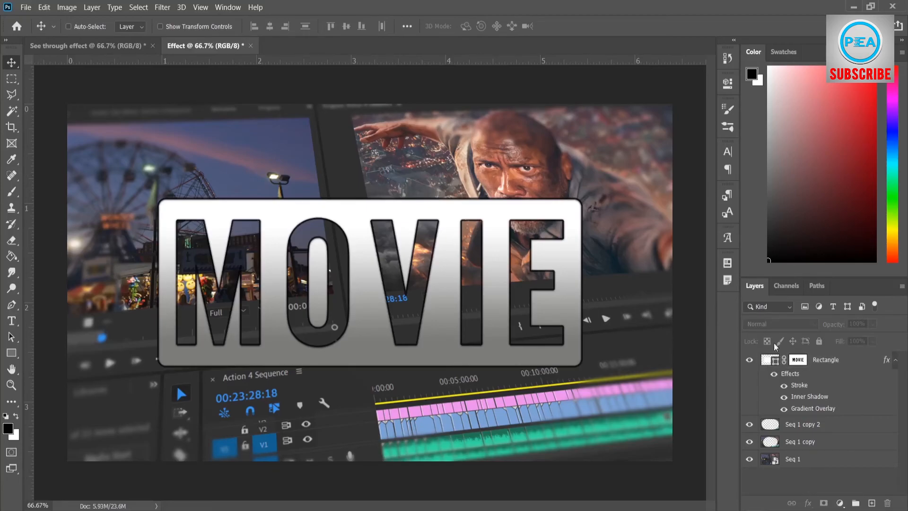
Scale the Rectangle layer proportionally from its center to about 126.9%, apply the transform, and deselect the layer
click(842, 361)
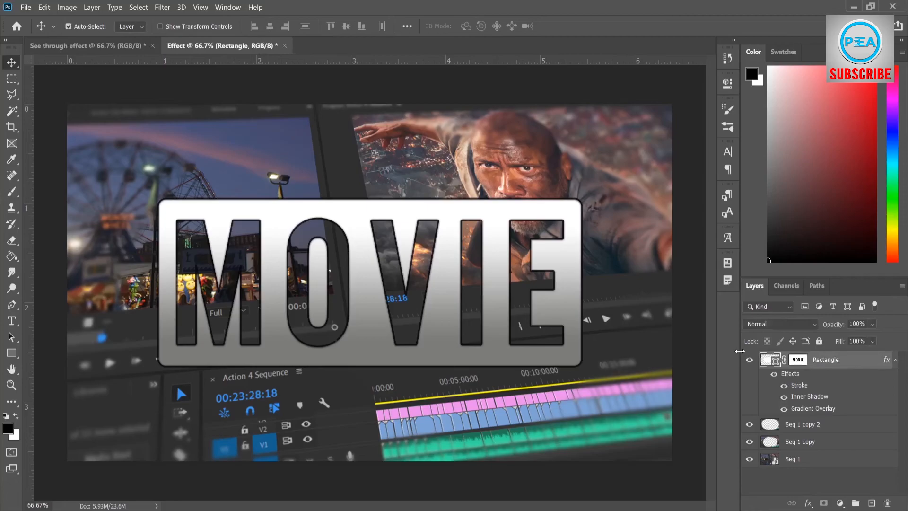
key(ctrl+t)
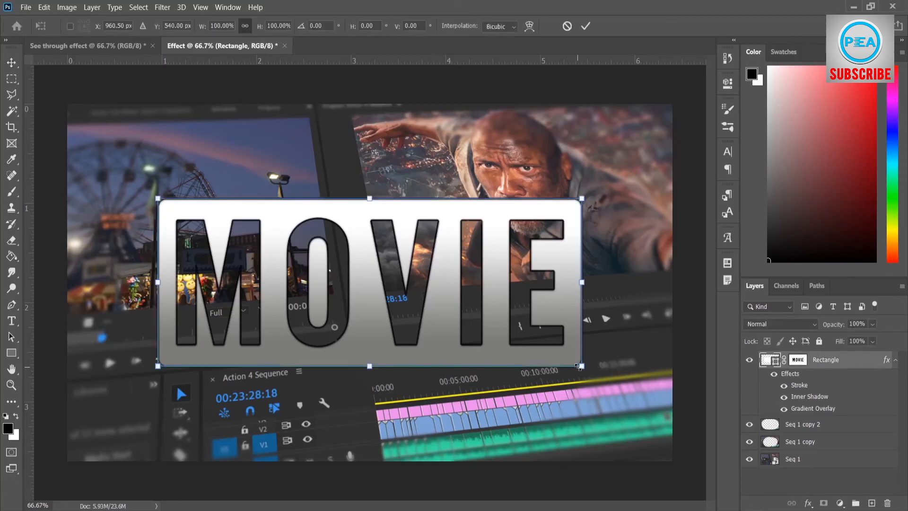
drag(578, 366, 638, 388)
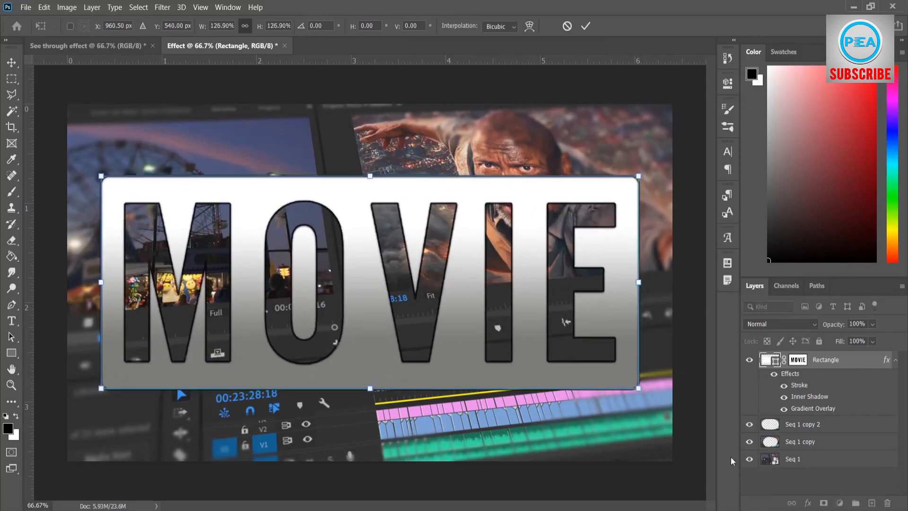
click(762, 485)
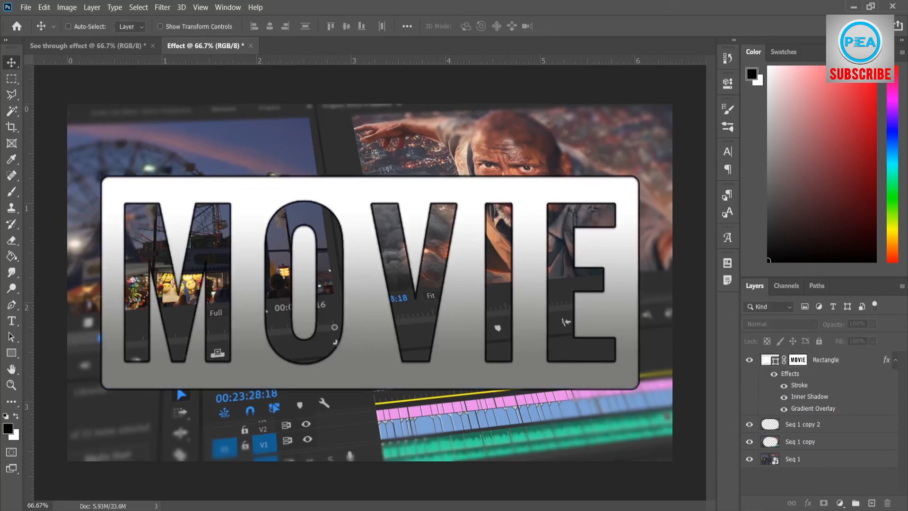